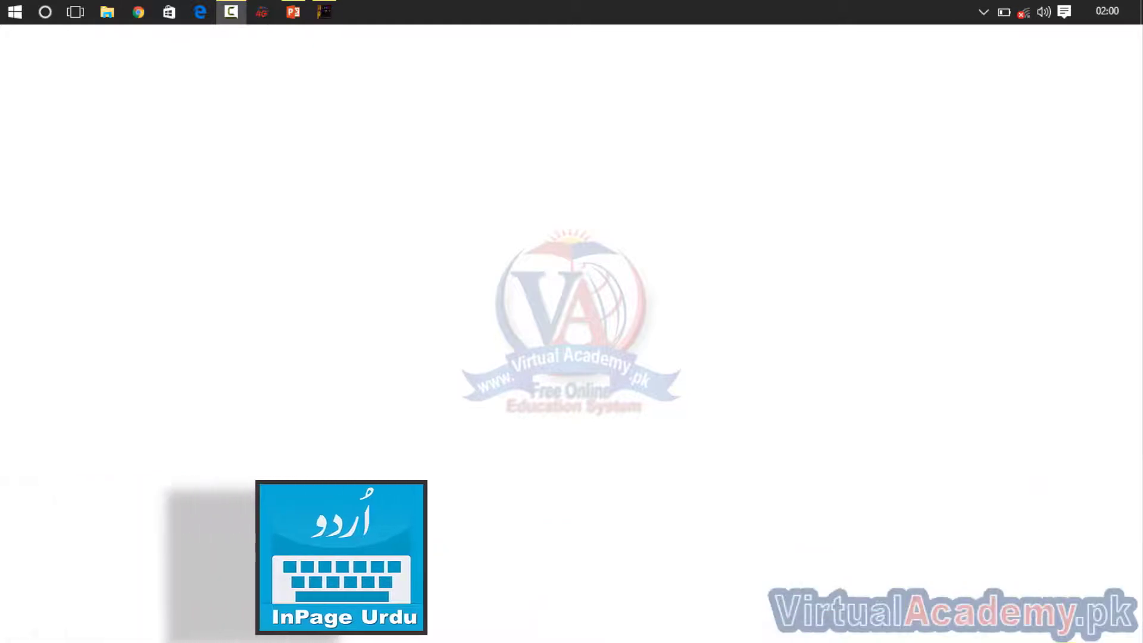
Switch to InPage and write "pakistan zinda bad" at the start of the blank page
left_click(332, 8)
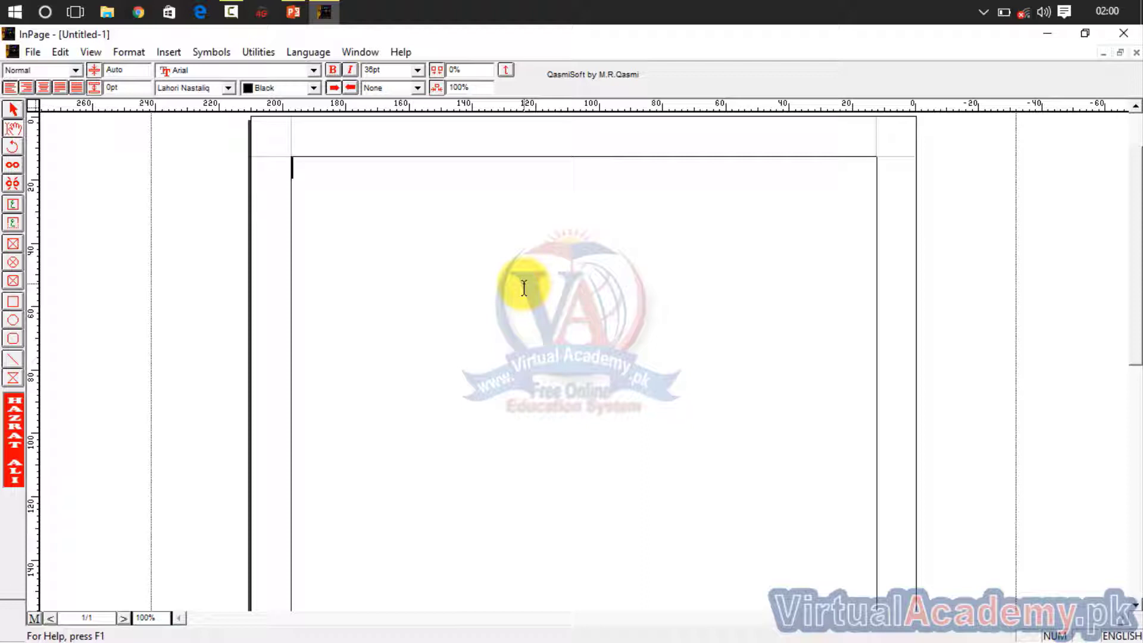
type("akiist")
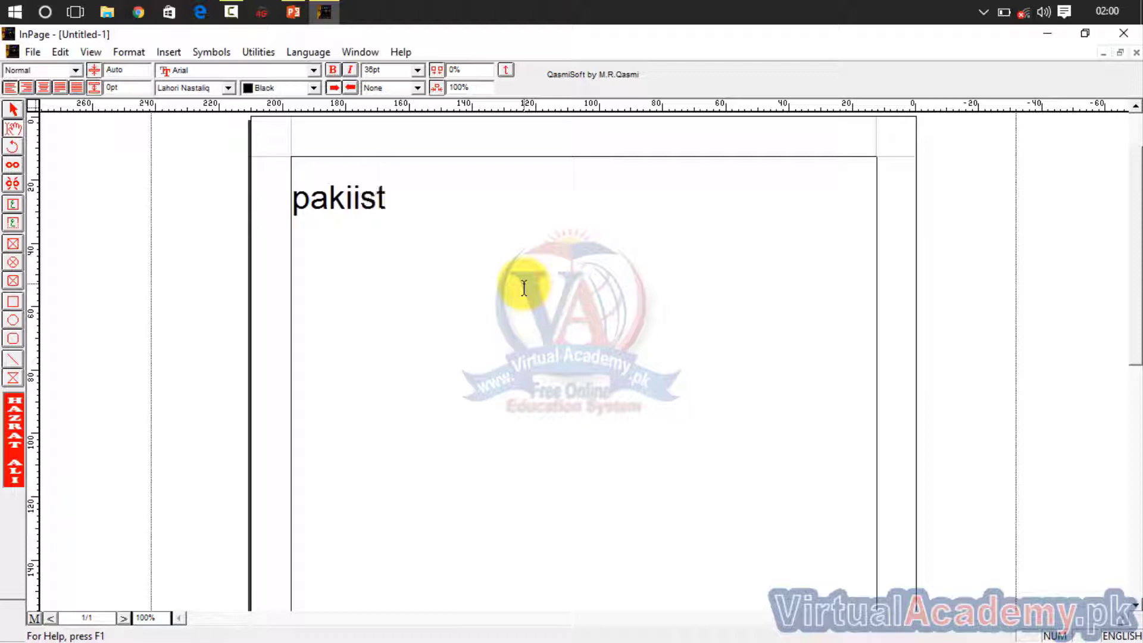
key("BackSpace")
key("BackSpace")
key("BackSpace")
type("stan zind")
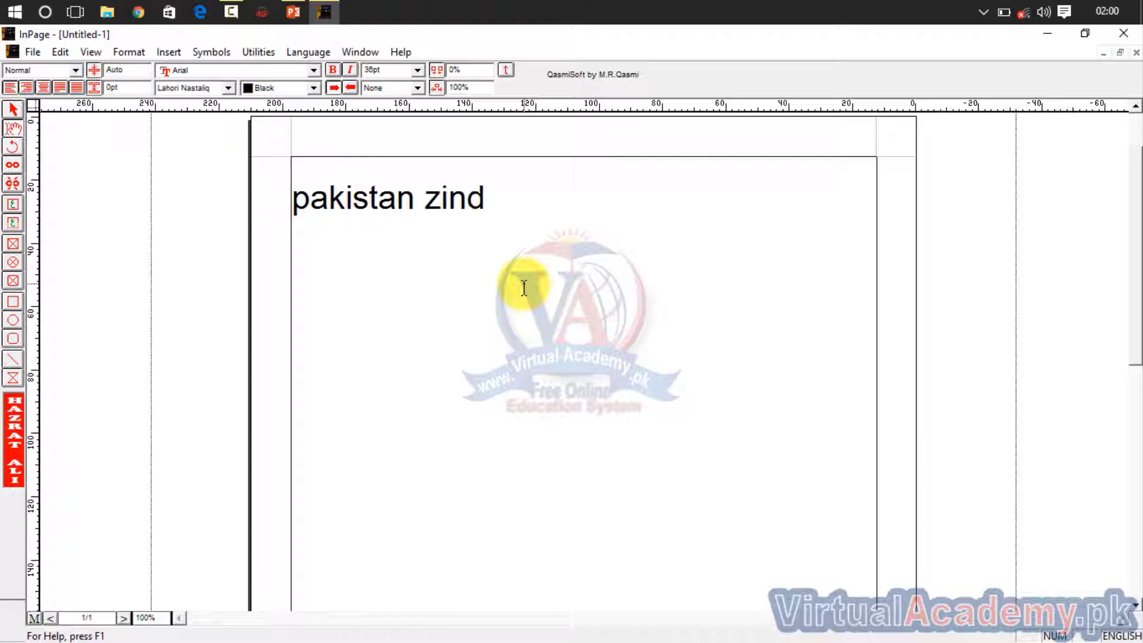
type("a bad")
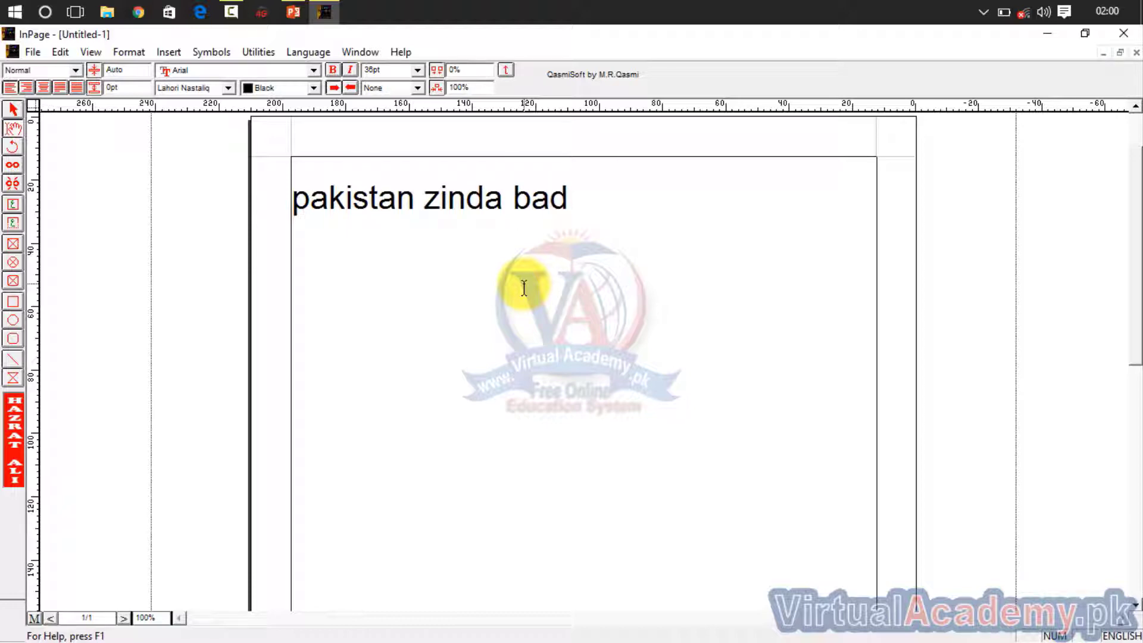
Capitalize the first letter of the line so the first word reads "Pakistan"
left_click(310, 202)
key("BackSpace")
type("P")
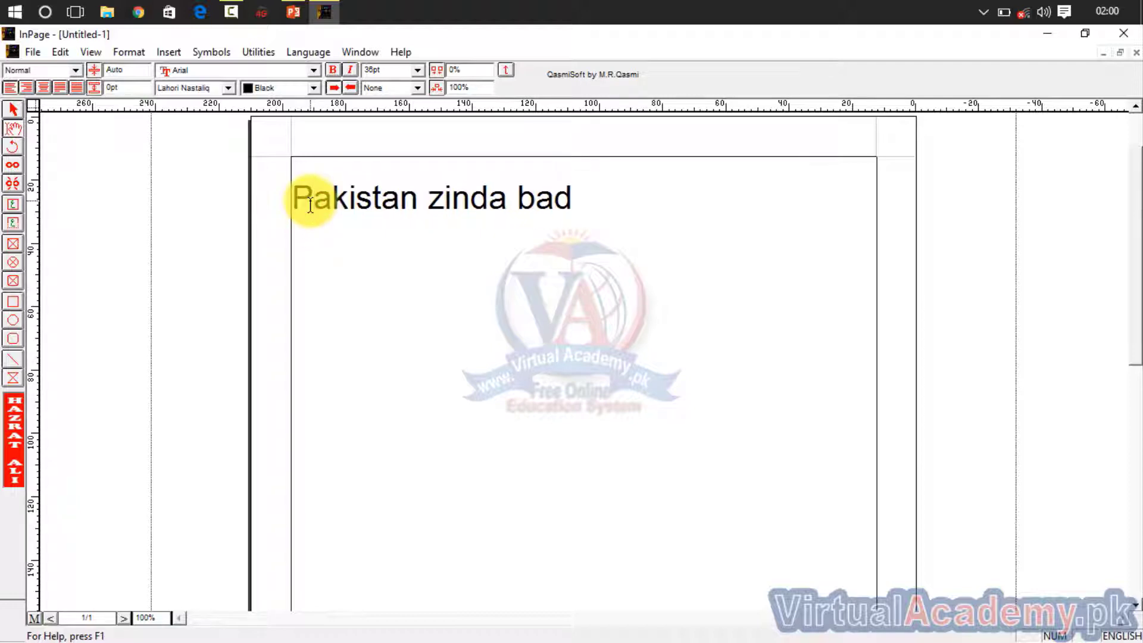
Try right, centre, justified and fully justified alignment on the text line, and return it to left alignment
left_click_drag(592, 195, 232, 206)
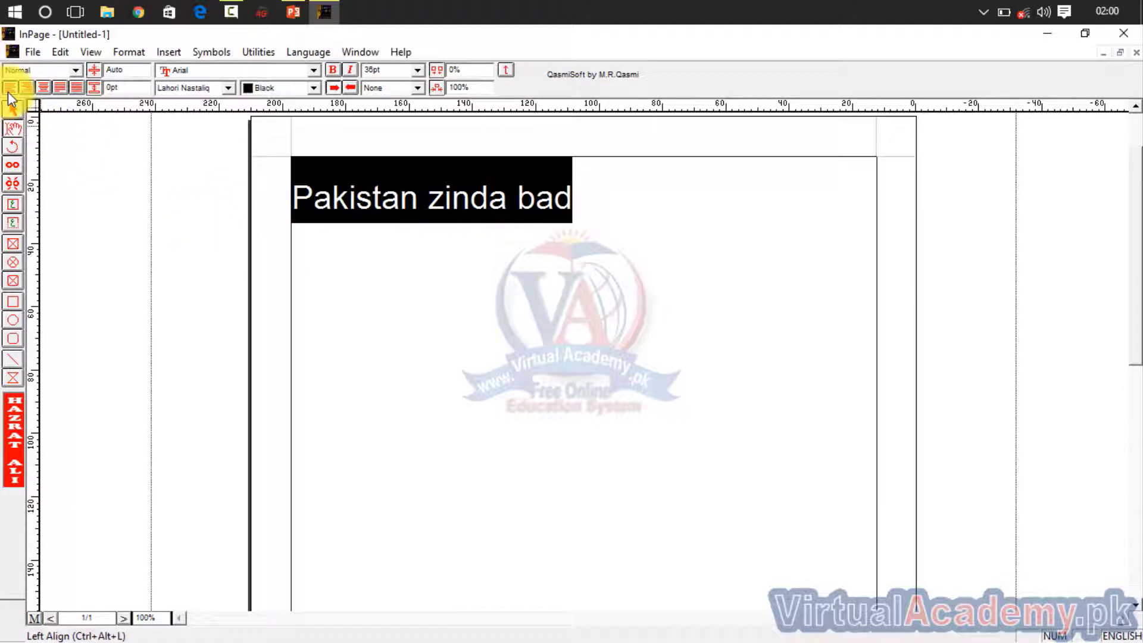
left_click(26, 87)
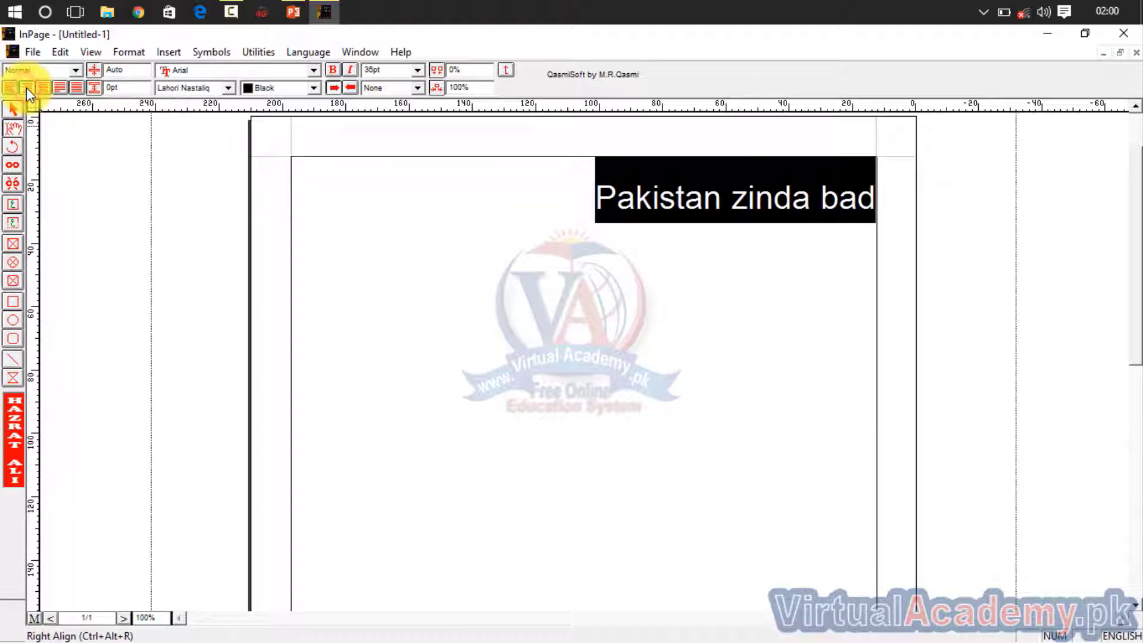
left_click(46, 88)
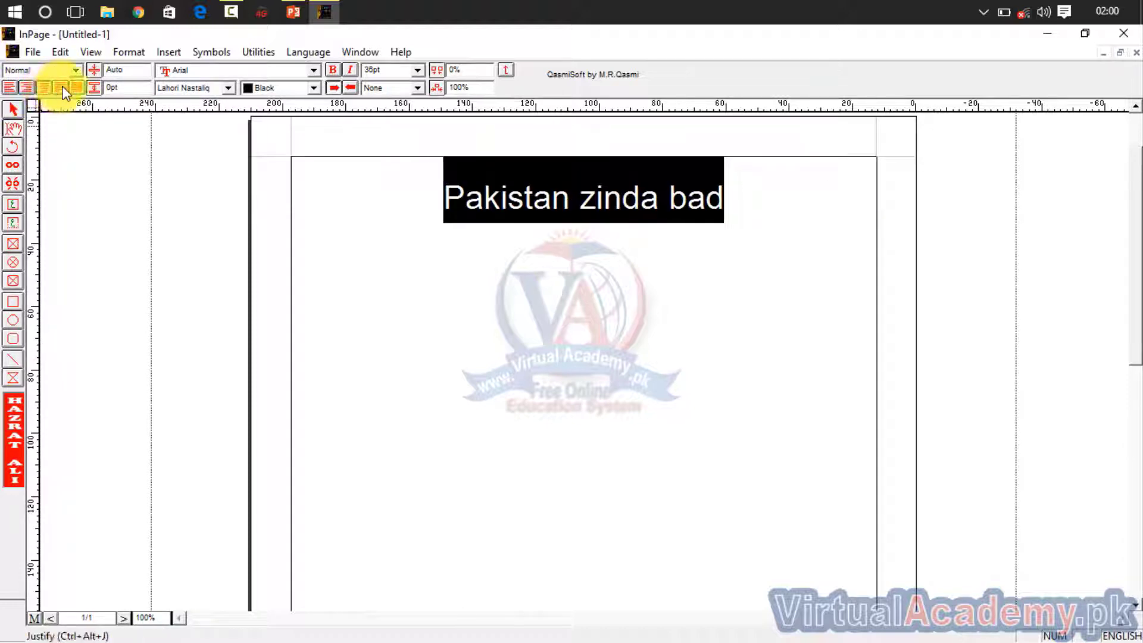
left_click(62, 88)
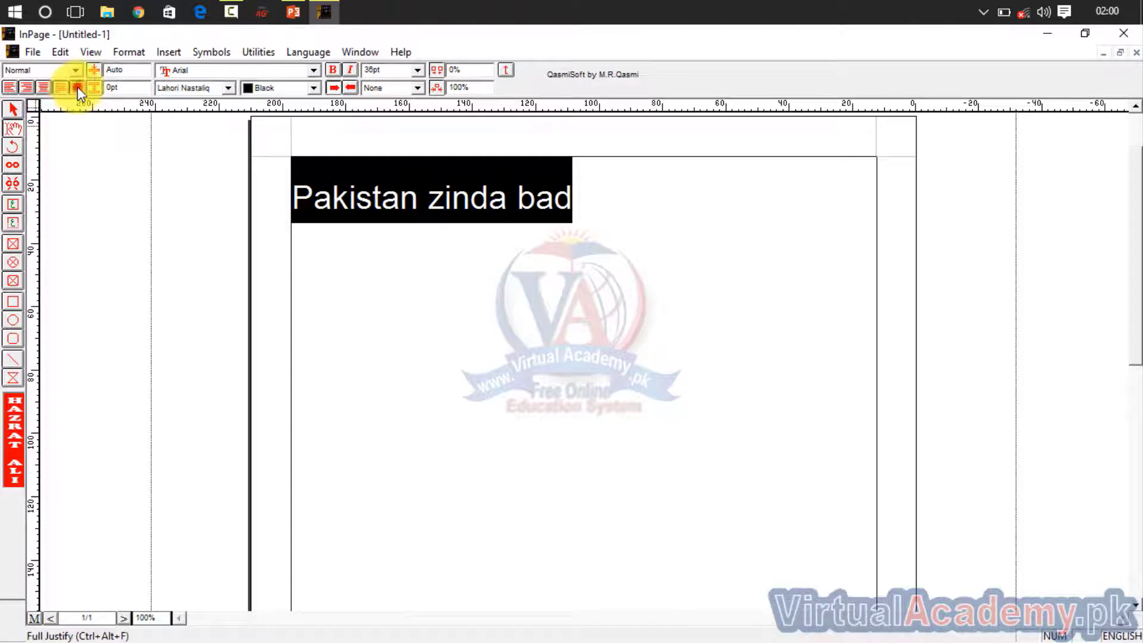
left_click(77, 87)
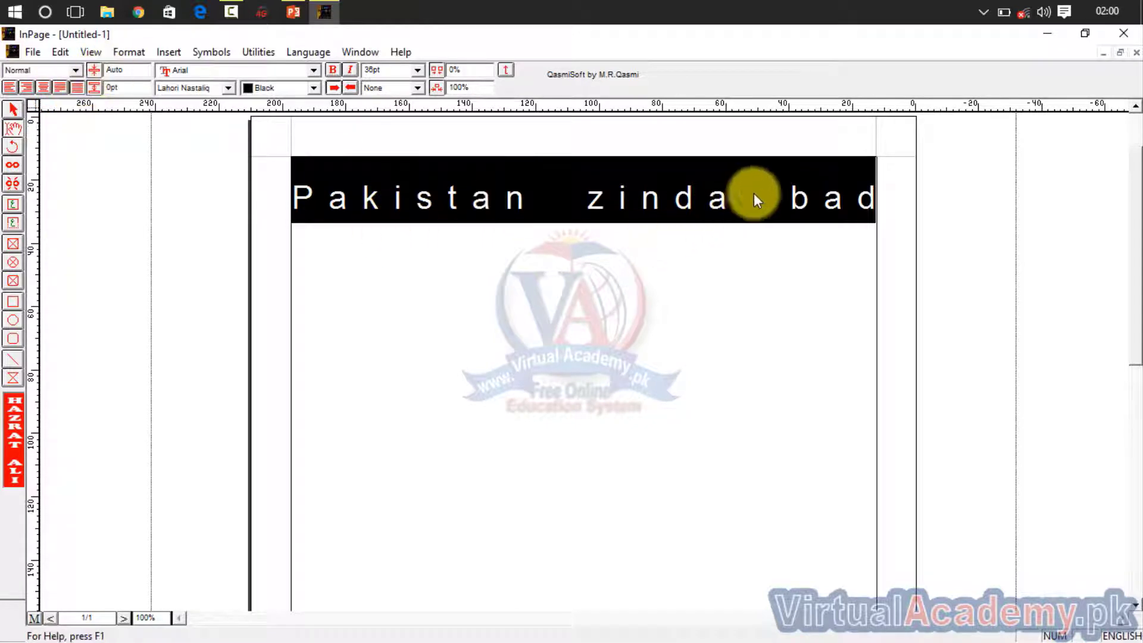
left_click(11, 88)
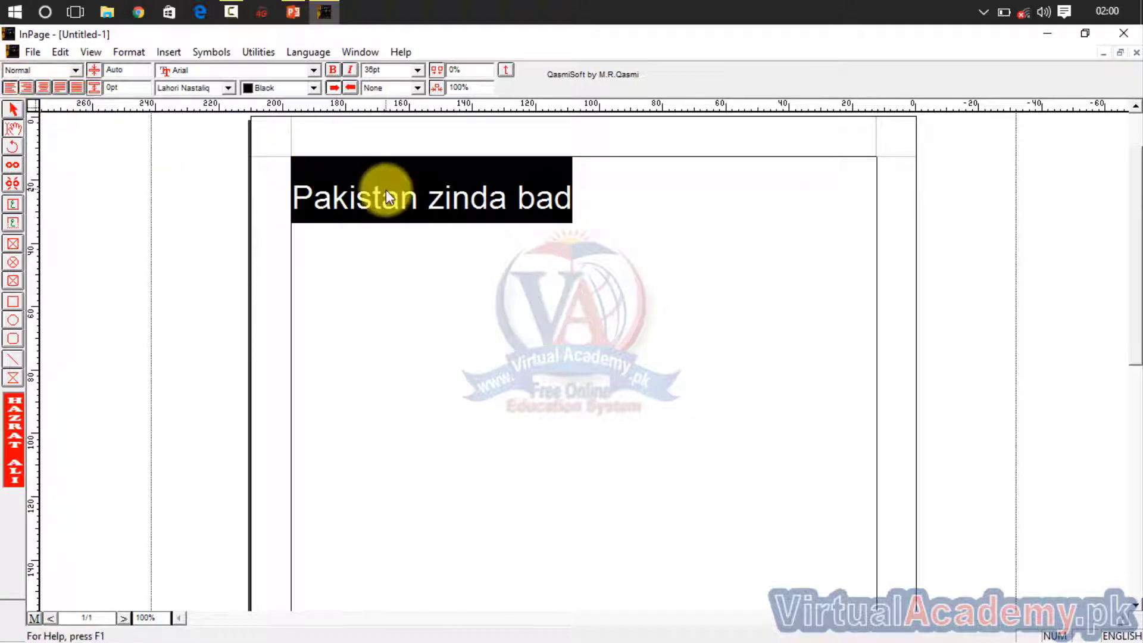
left_click(76, 69)
left_click(78, 69)
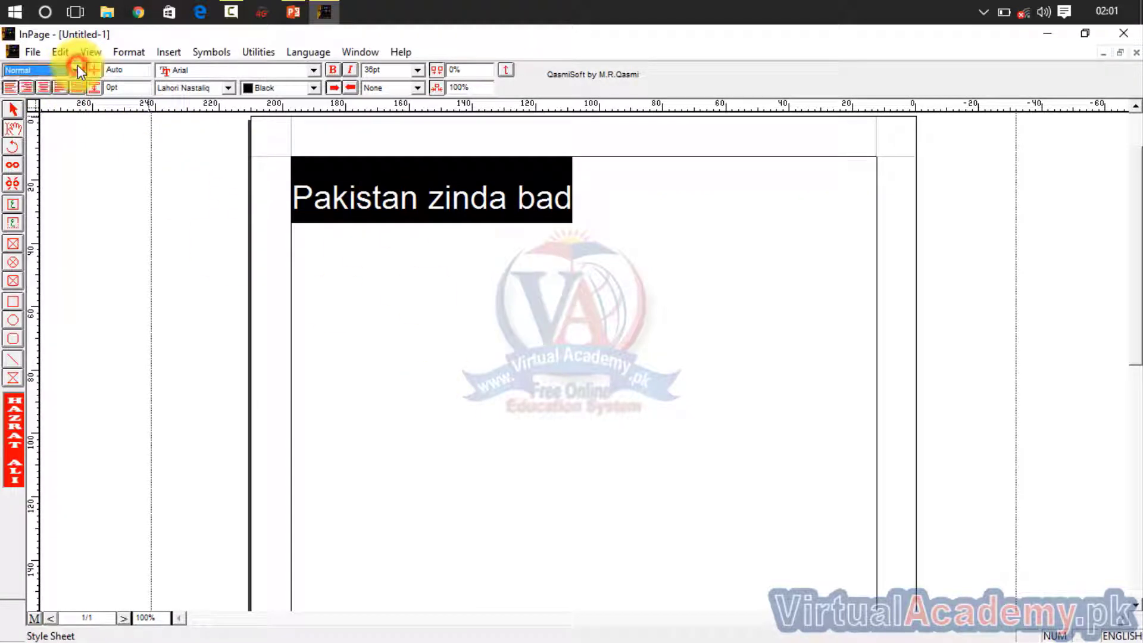
left_click(138, 70)
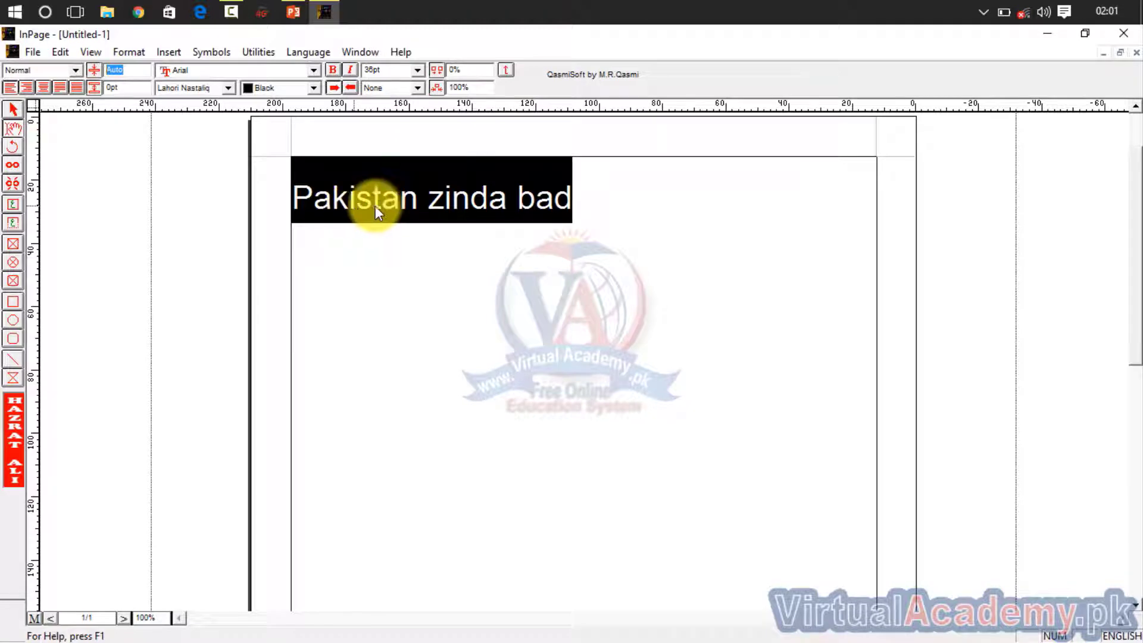
Copy "Pakistan zinda bad" and paste it once more at the end of the same line
left_click(569, 199)
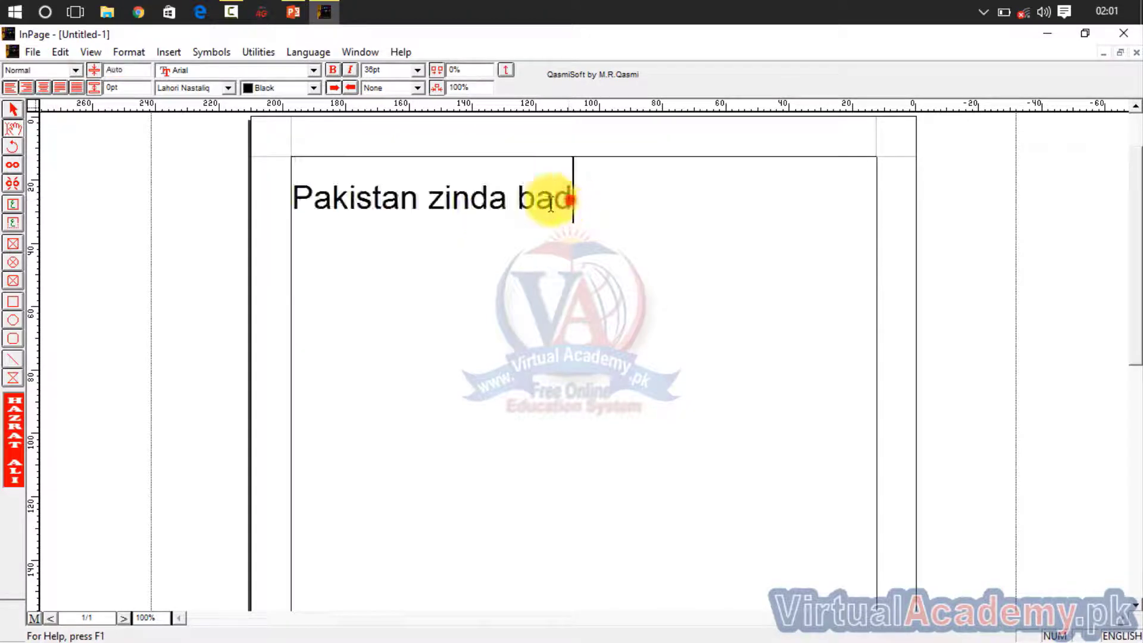
left_click_drag(569, 199, 295, 212)
key("ctrl+c")
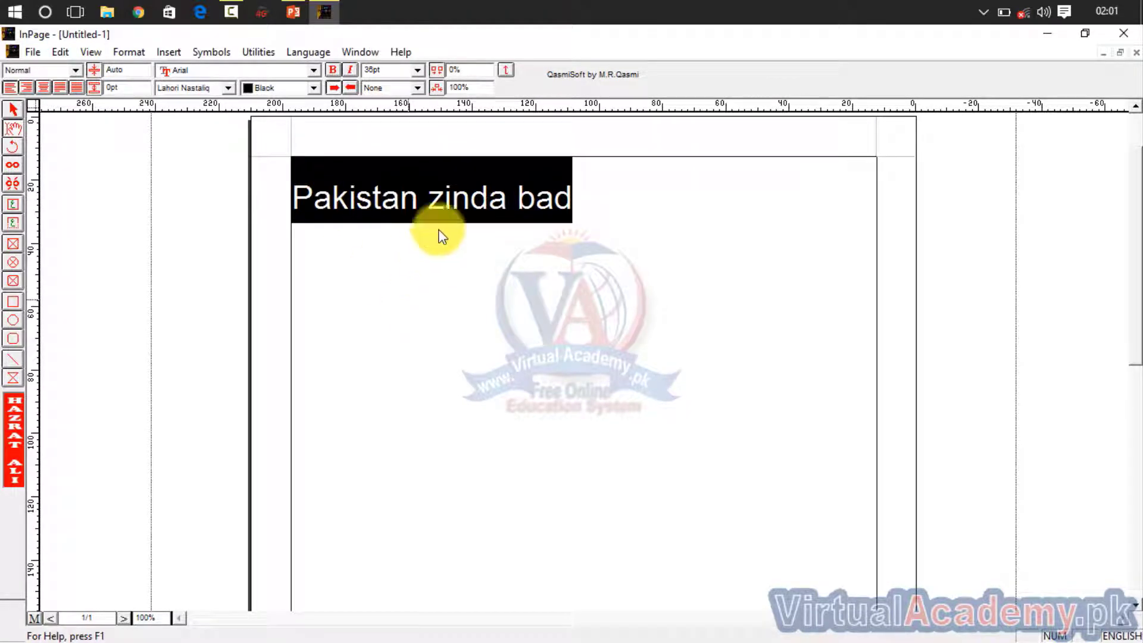
left_click(568, 210)
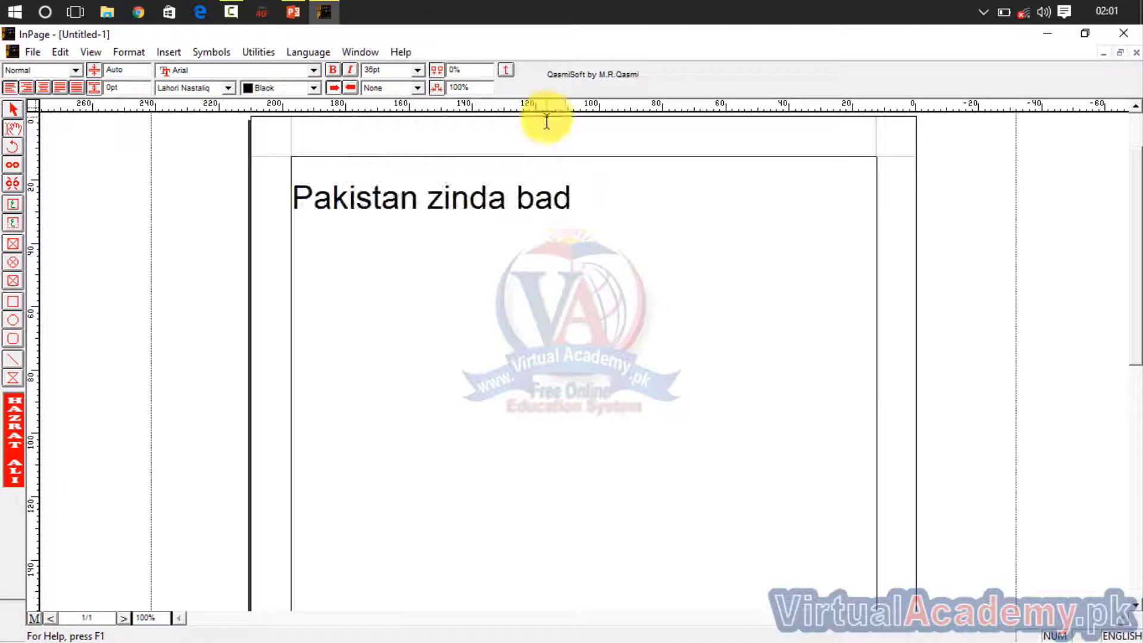
key("ctrl+v")
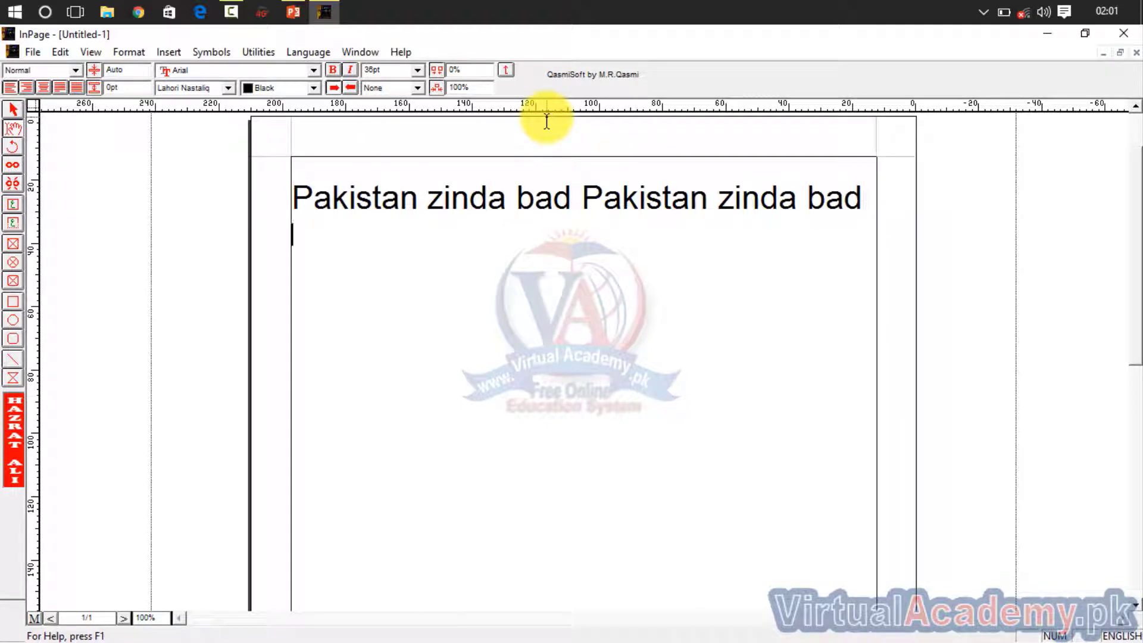
Add two more lines below, each with the copied phrase "Pakistan zinda bad" pasted twice
key("Return")
key("ctrl+v")
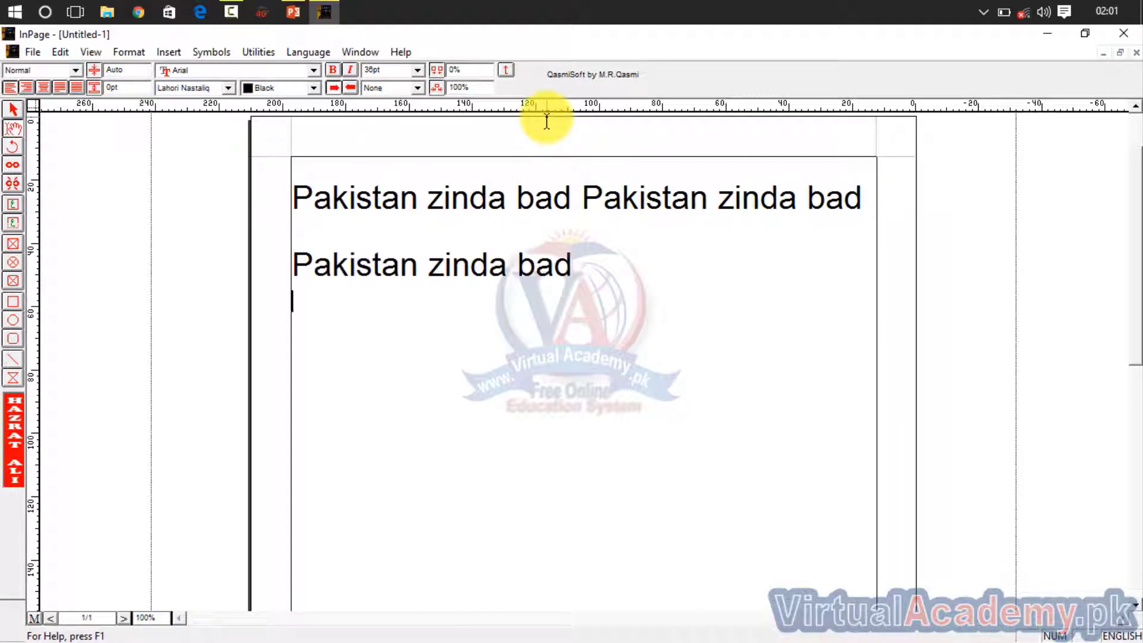
key("ctrl+v")
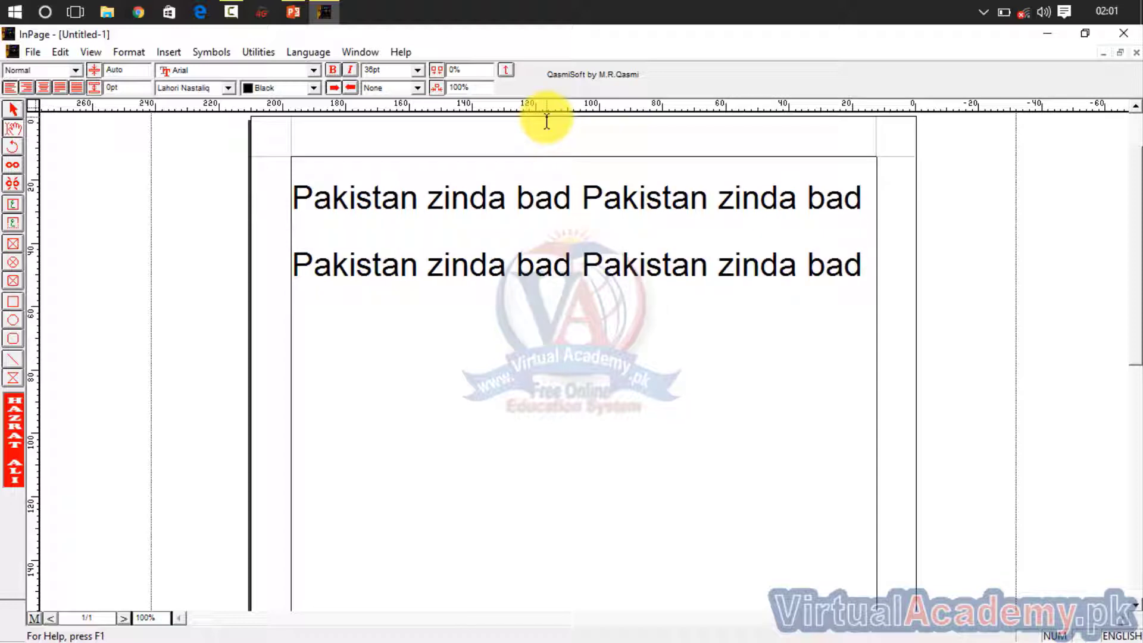
key("Return")
key("ctrl+v")
key("ctrl+v")
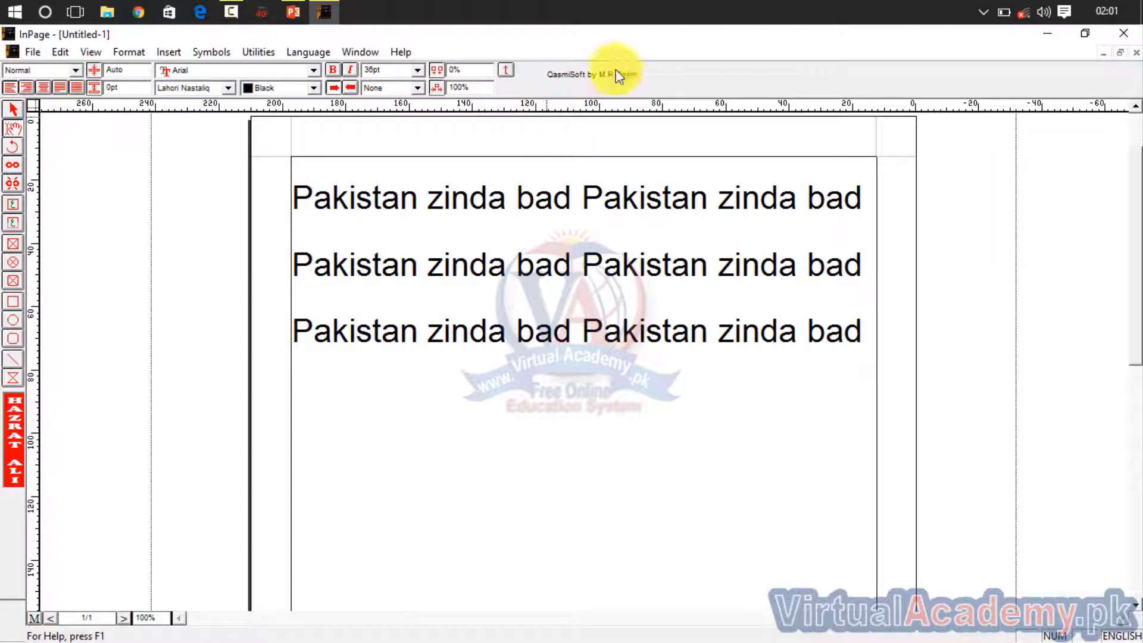
Try paragraph spacings of 10 pt and 50 pt on all three lines
left_click_drag(862, 331, 289, 208)
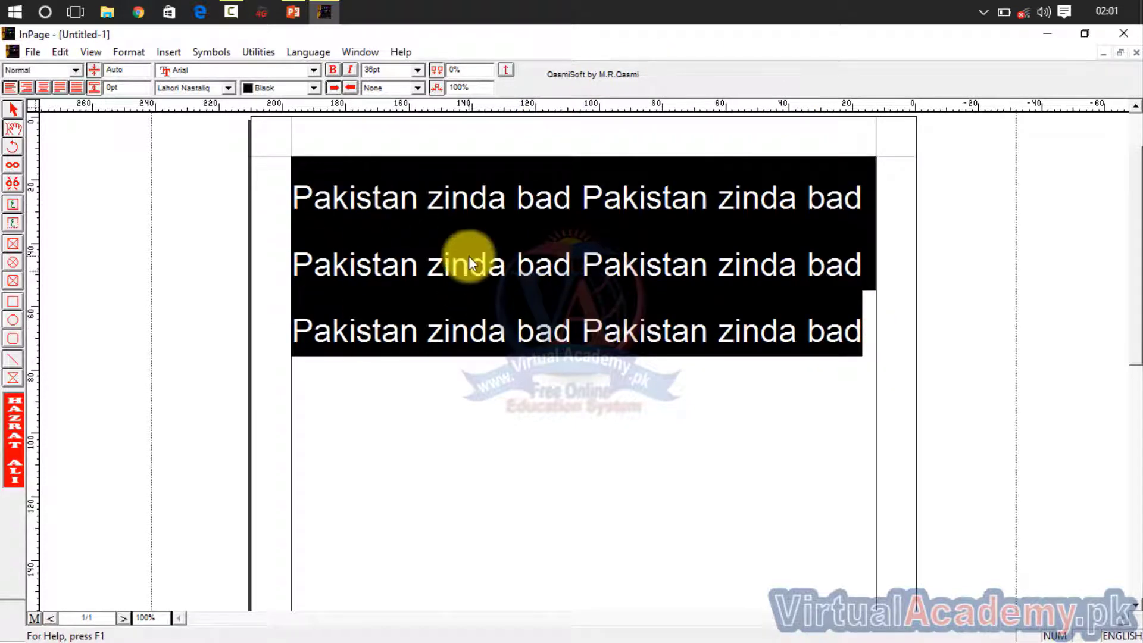
left_click(124, 87)
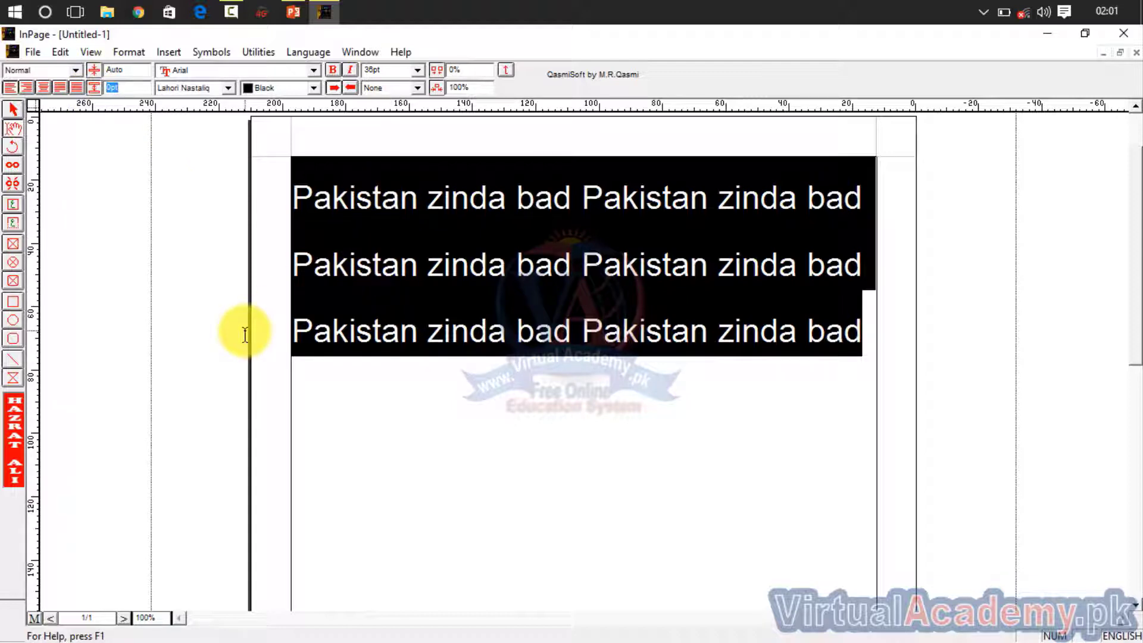
type("10")
key("Return")
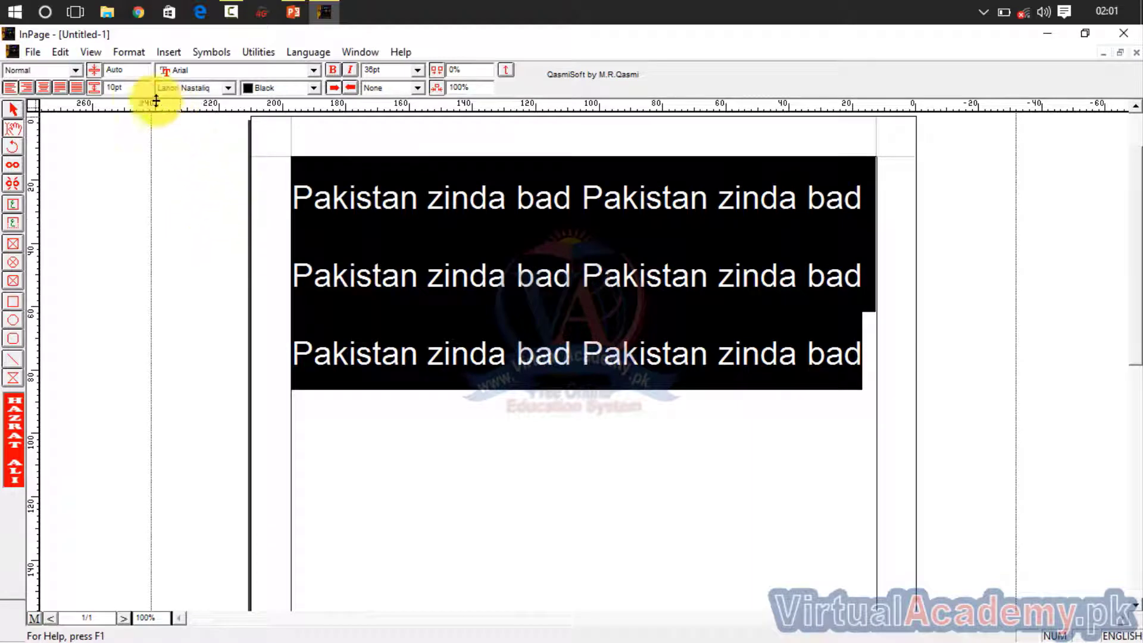
left_click_drag(128, 89, 89, 93)
type("50")
key("Return")
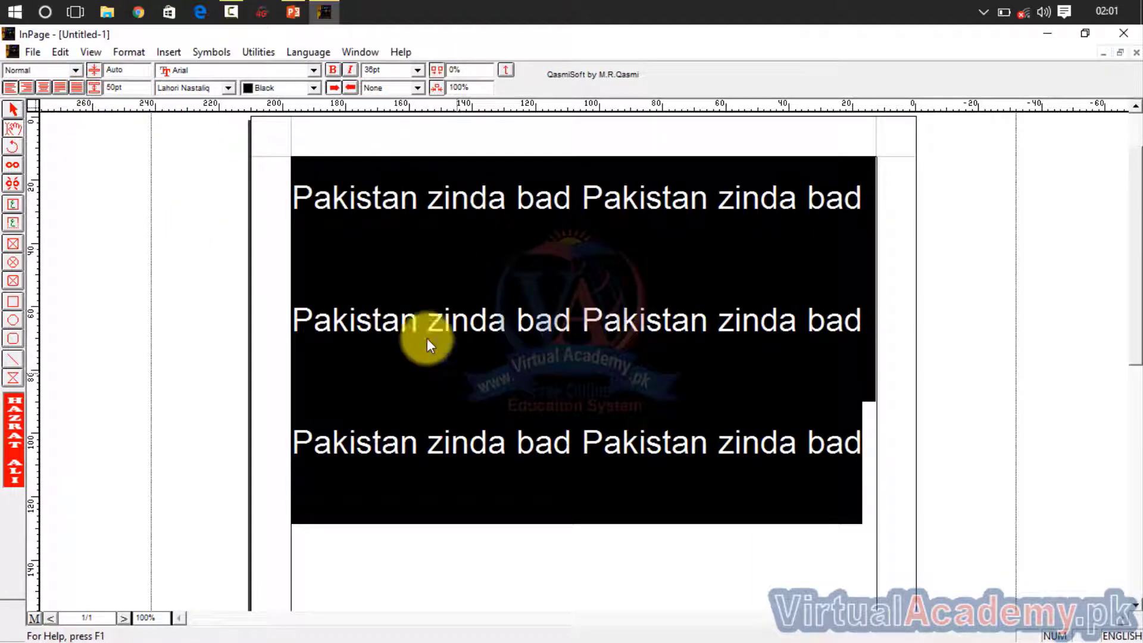
Try a paragraph spacing of 100 pt on the three lines, reset it to 0 pt and deselect the text
left_click_drag(125, 90, 78, 85)
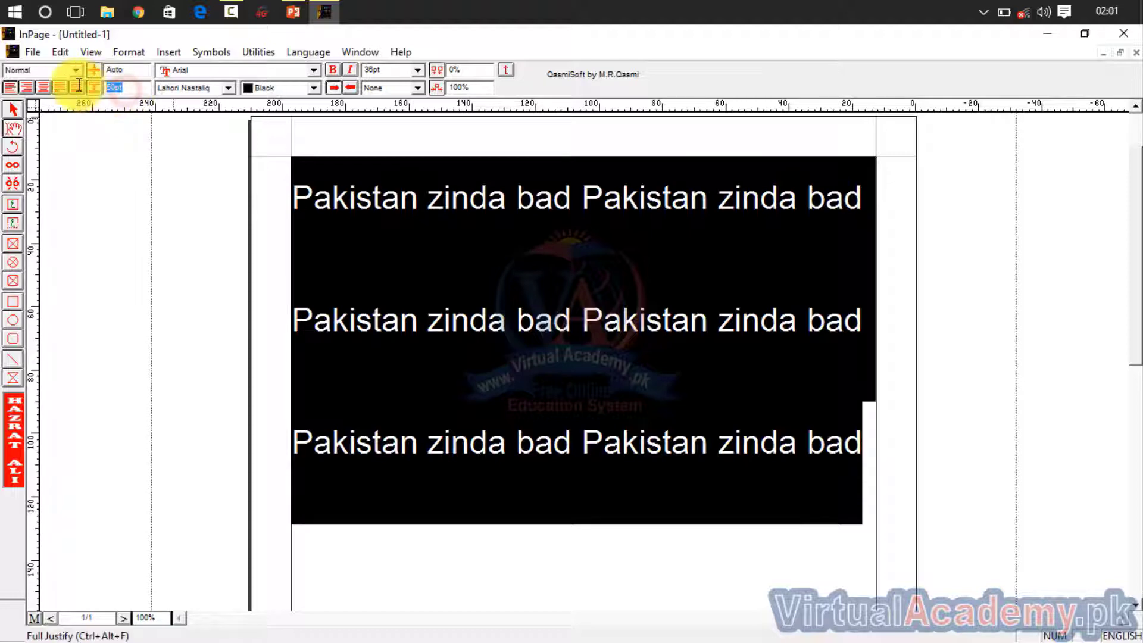
type("100")
key("Return")
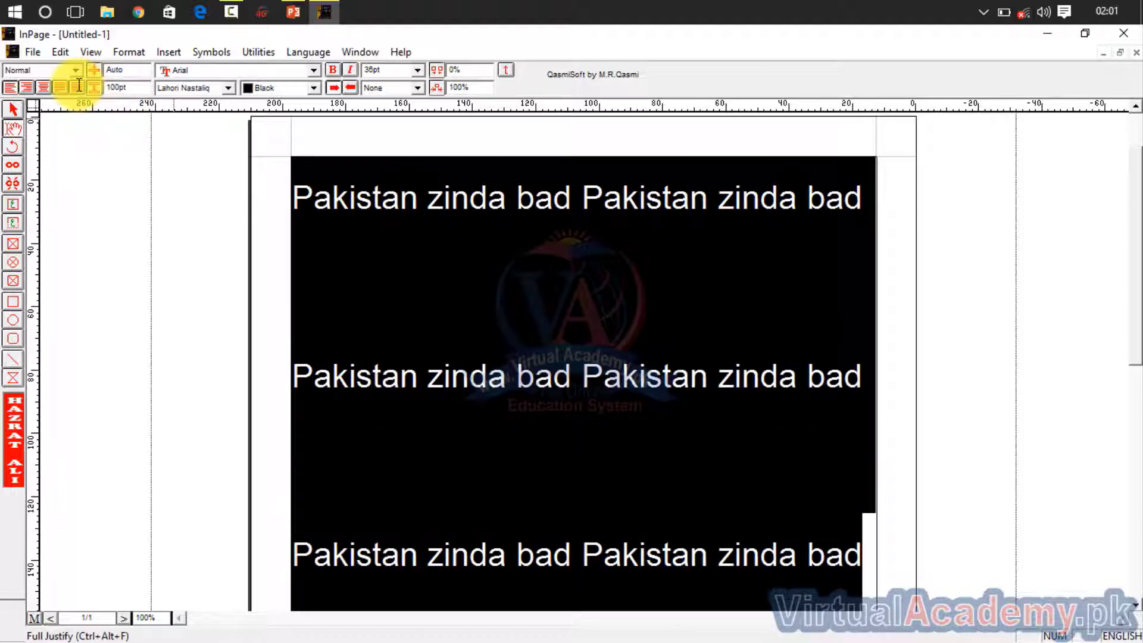
left_click_drag(137, 89, 87, 97)
type("0")
key("Return")
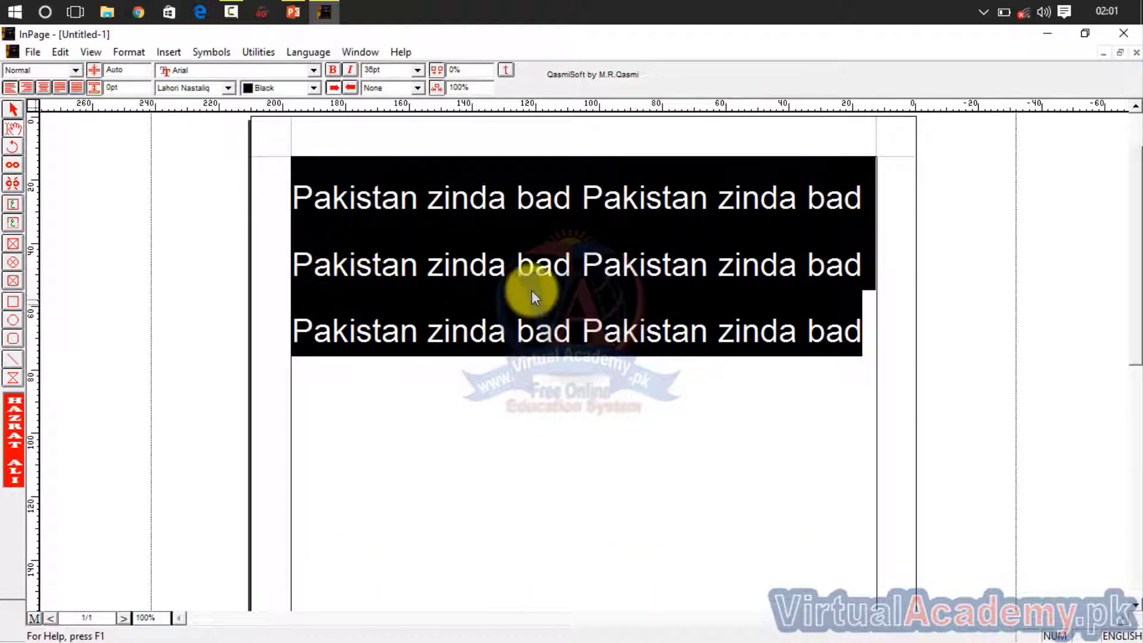
left_click(486, 370)
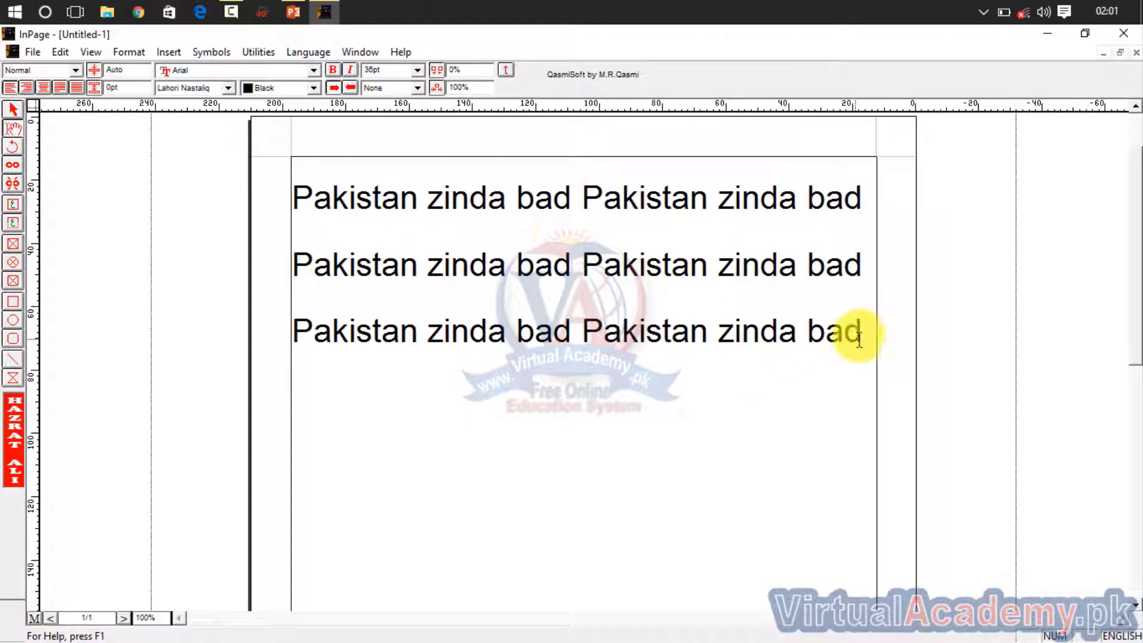
Try line spacings of 10 pt and 20 pt on all three lines, and settle on 50 pt
left_click_drag(863, 329, 255, 192)
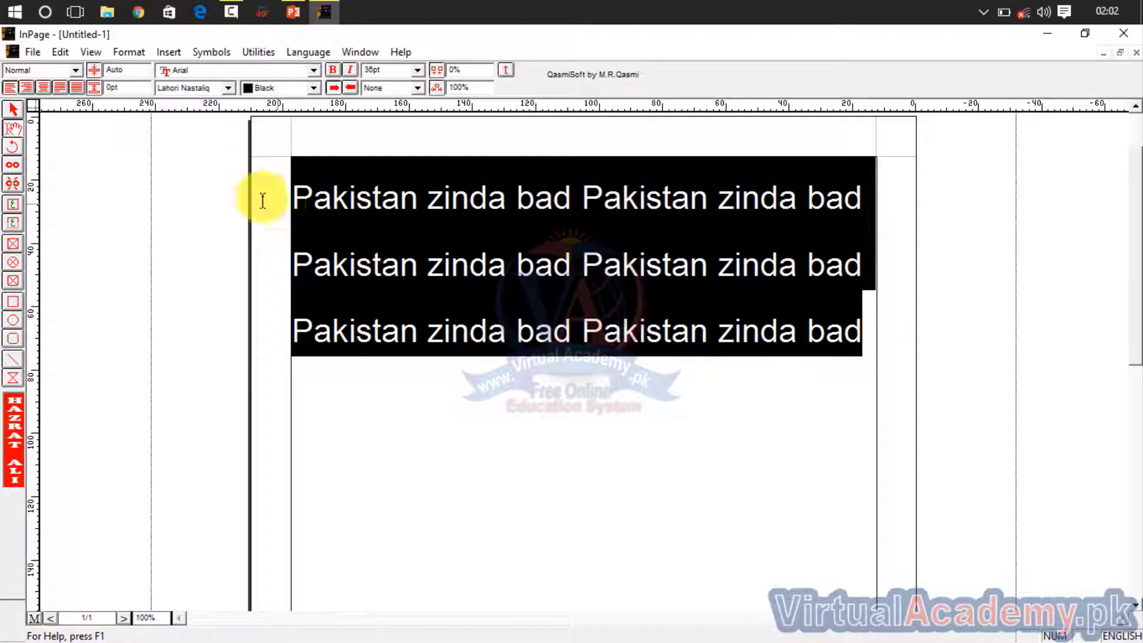
left_click(129, 70)
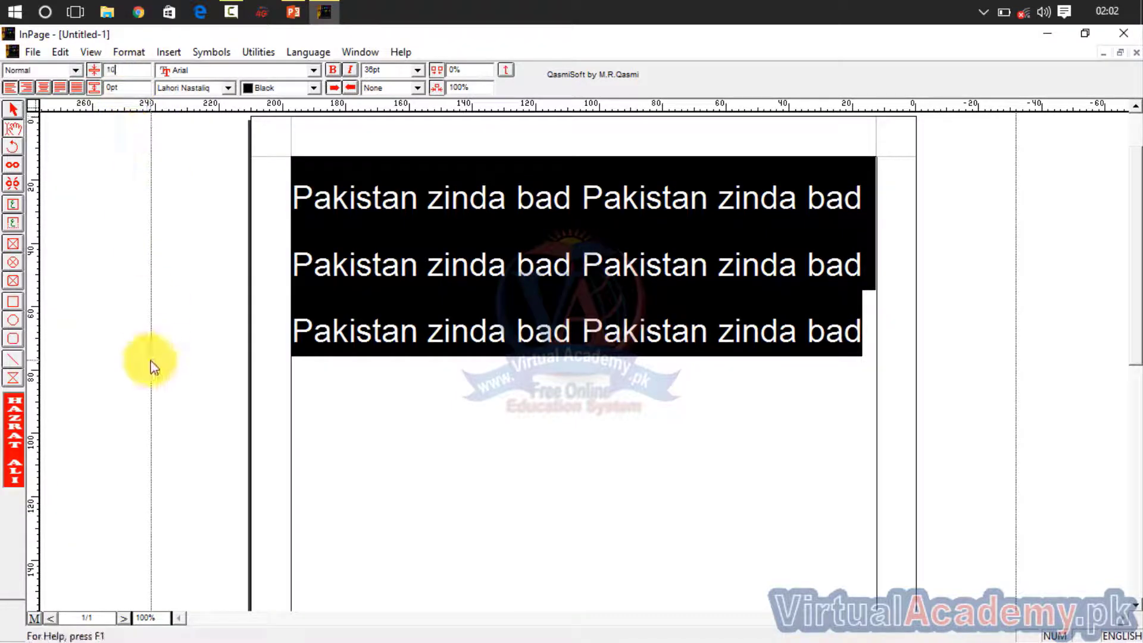
key("Return")
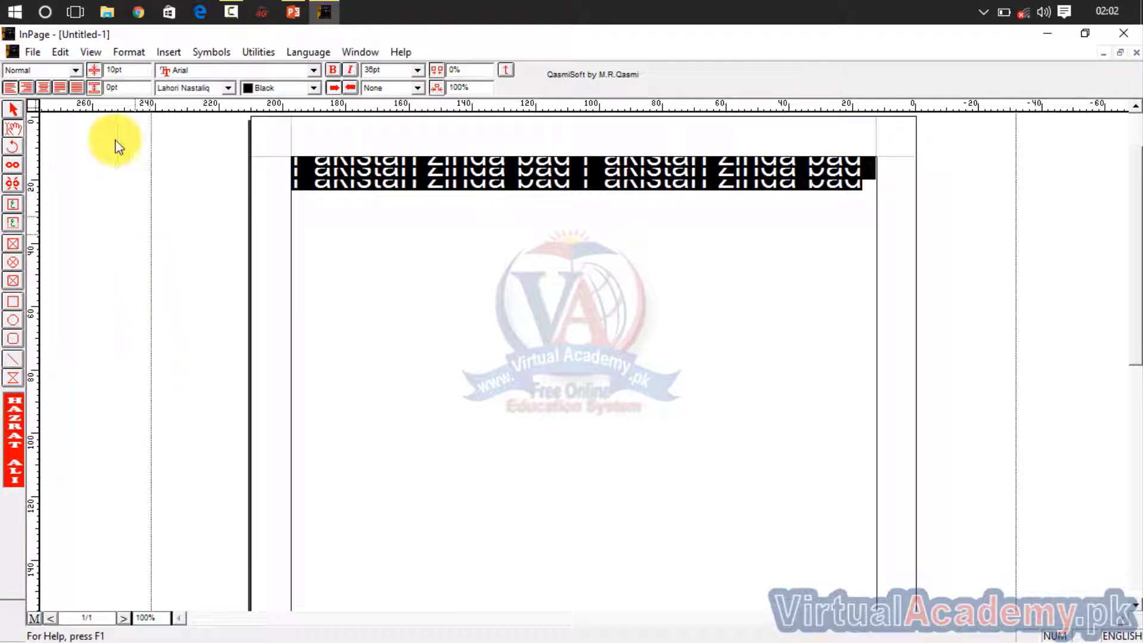
left_click_drag(125, 73, 96, 70)
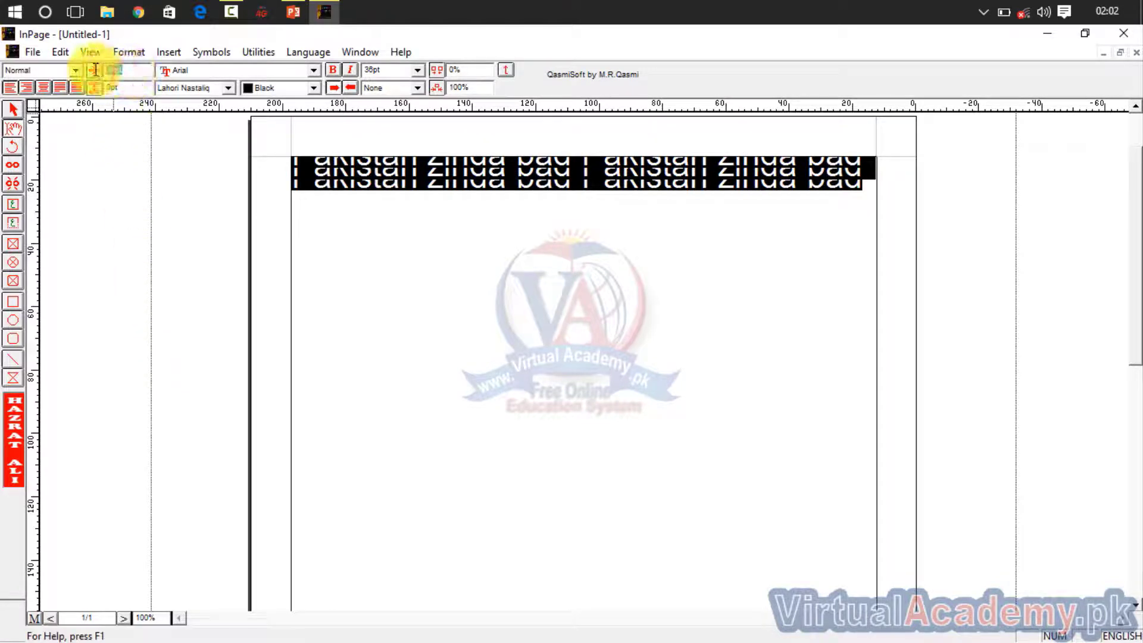
type("20pt")
key("Return")
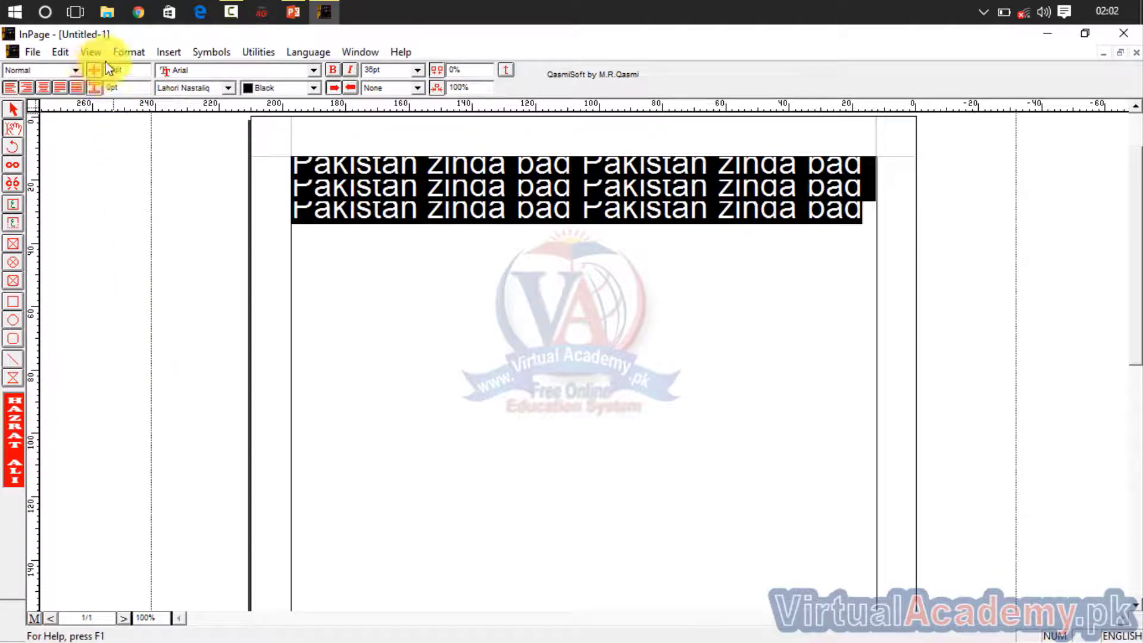
left_click_drag(128, 69, 84, 69)
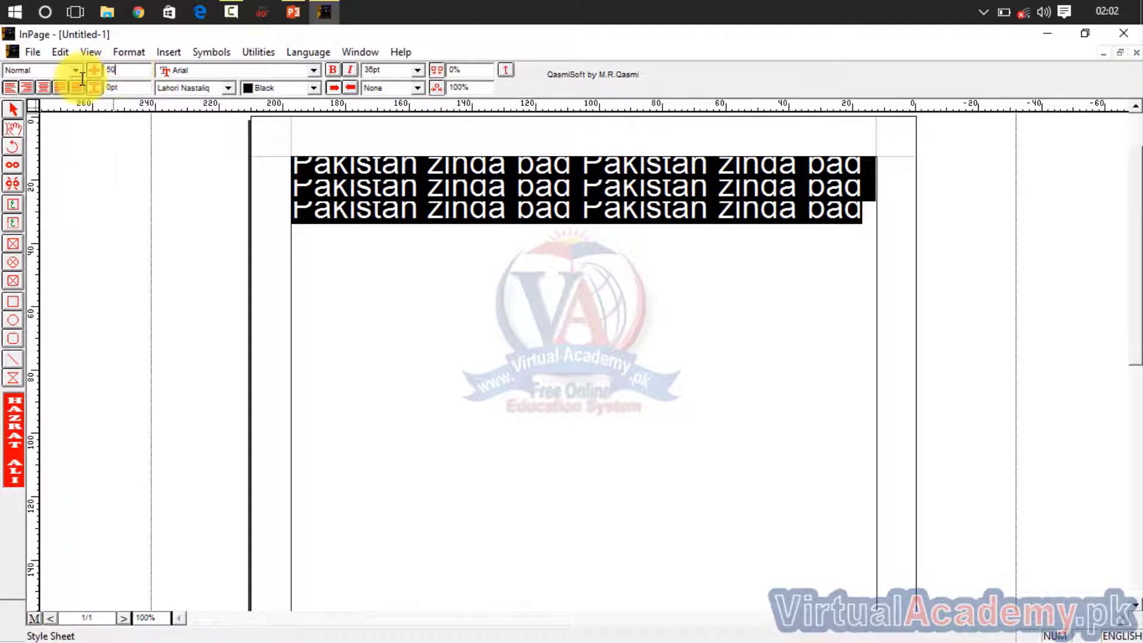
key("Return")
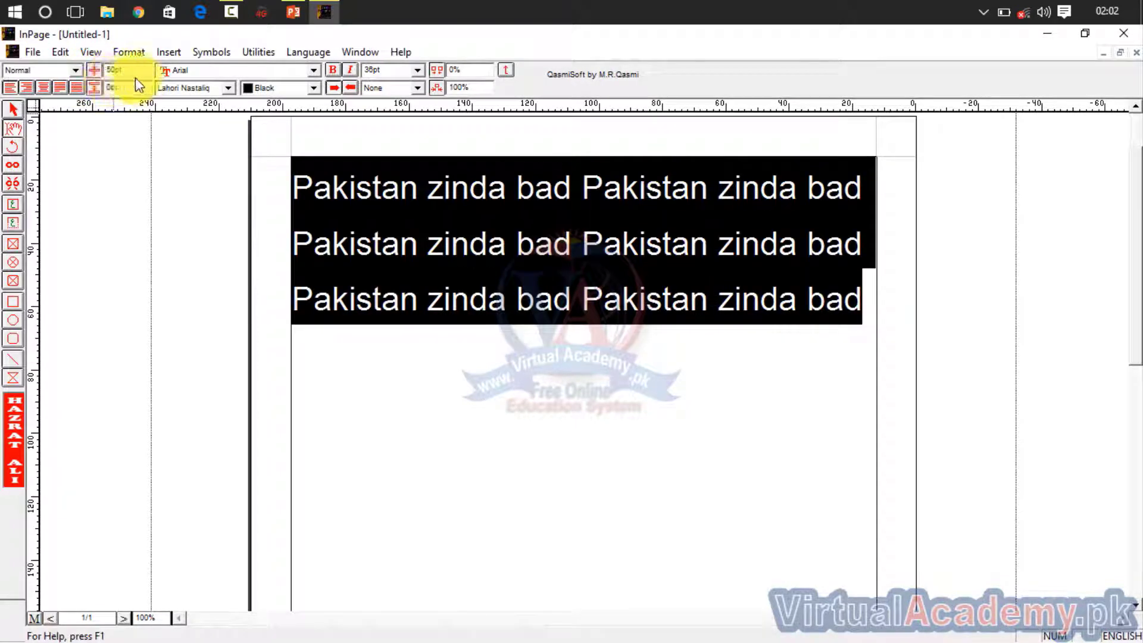
Try line spacings of 40 pt, 45 pt and 35 pt on all three lines
left_click_drag(132, 71, 79, 71)
key("Return")
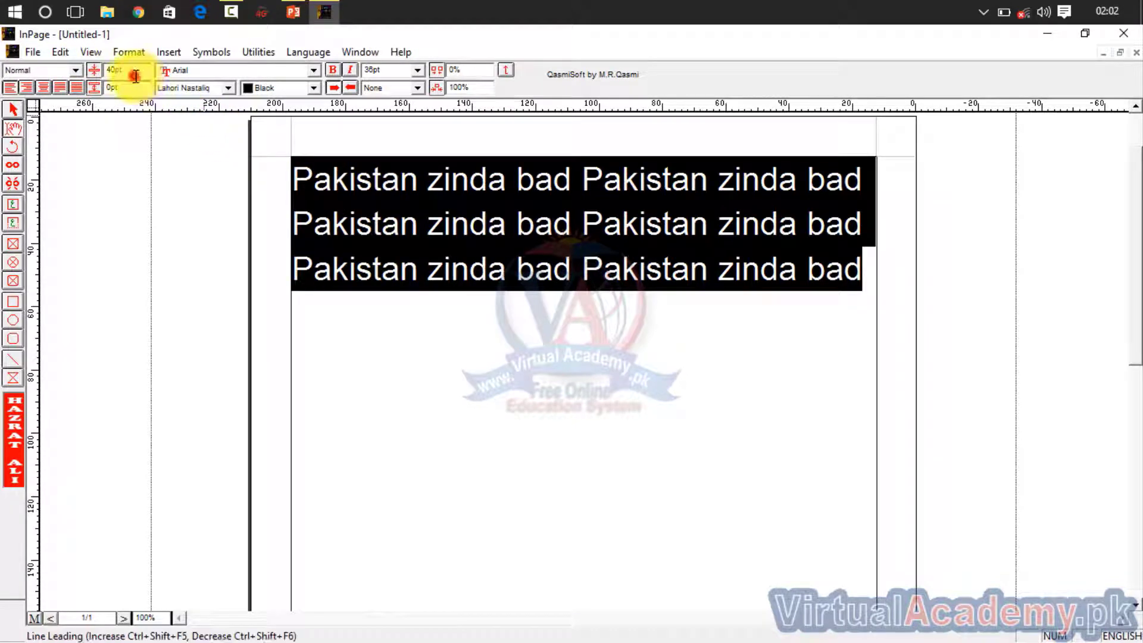
left_click_drag(132, 73, 73, 79)
type("45")
key("Return")
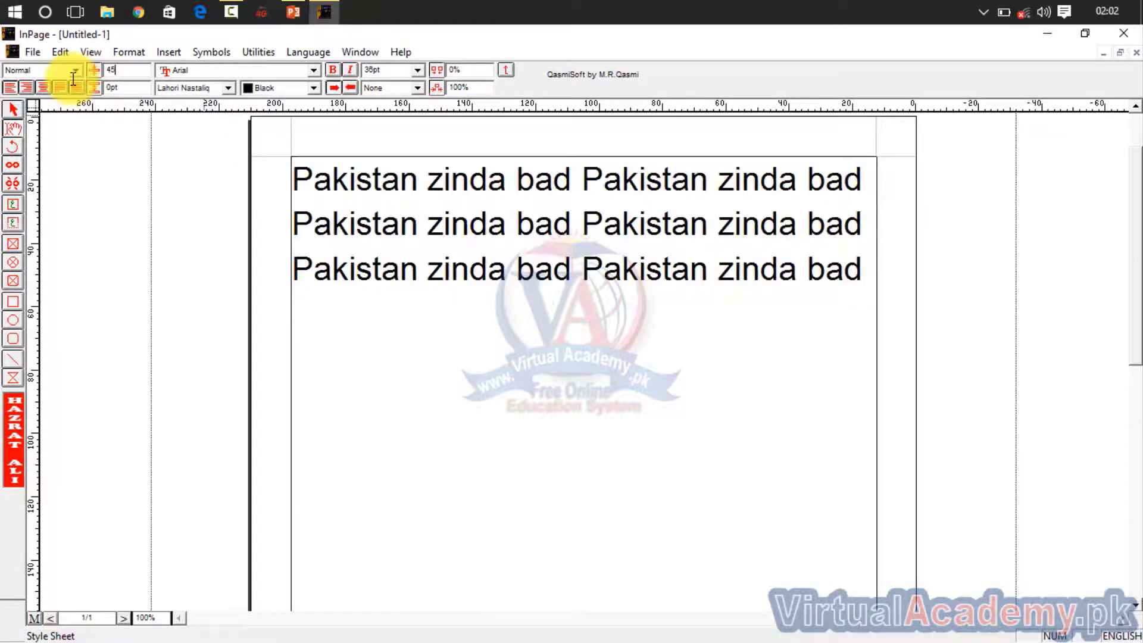
left_click_drag(98, 70, 128, 72)
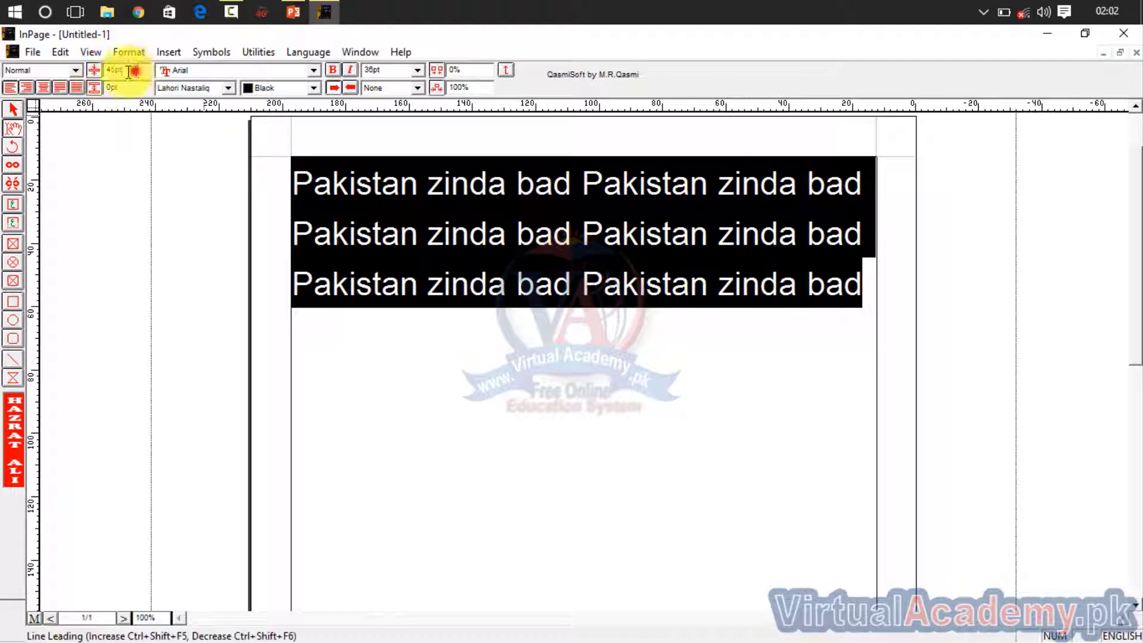
type("35")
key("Return")
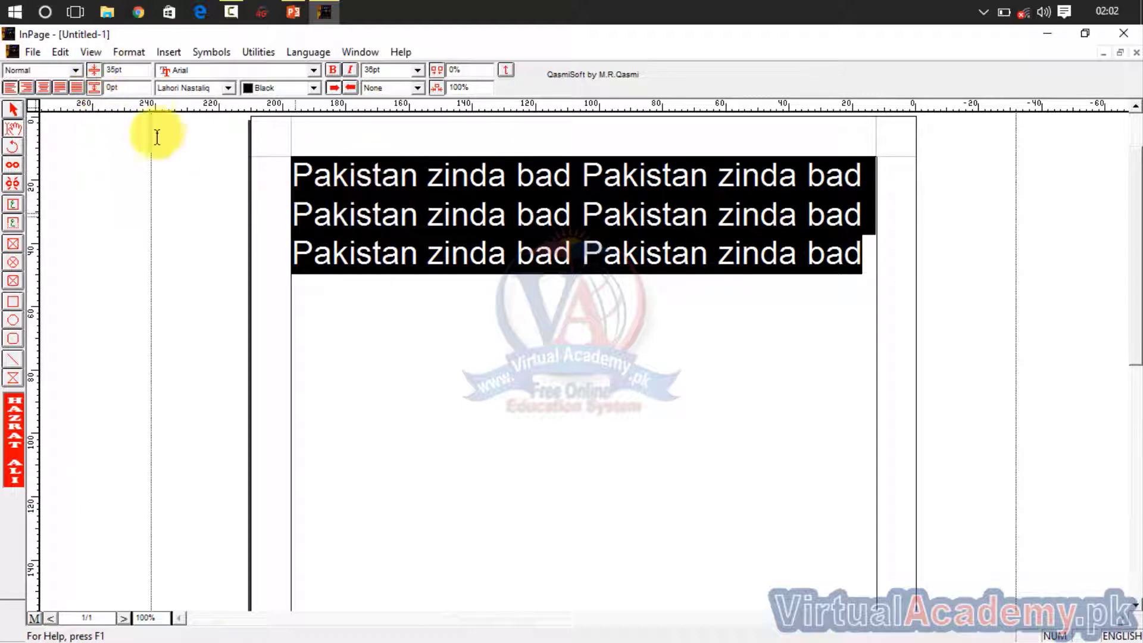
Set the line spacing of the three lines to auto
double_click(127, 70)
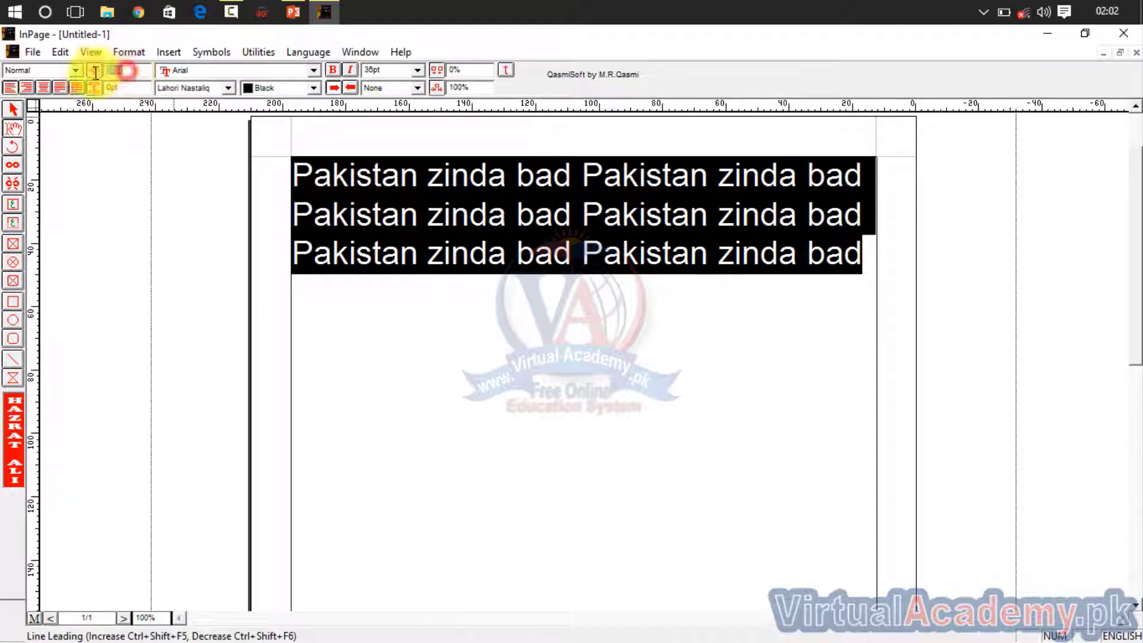
left_click(123, 86)
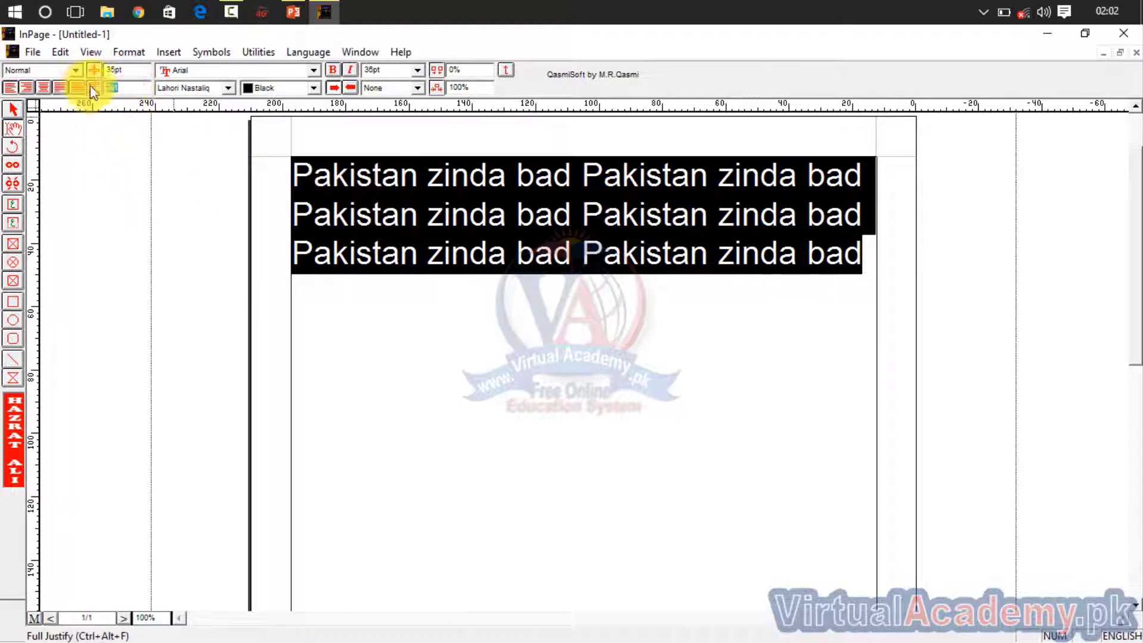
left_click_drag(129, 68, 77, 73)
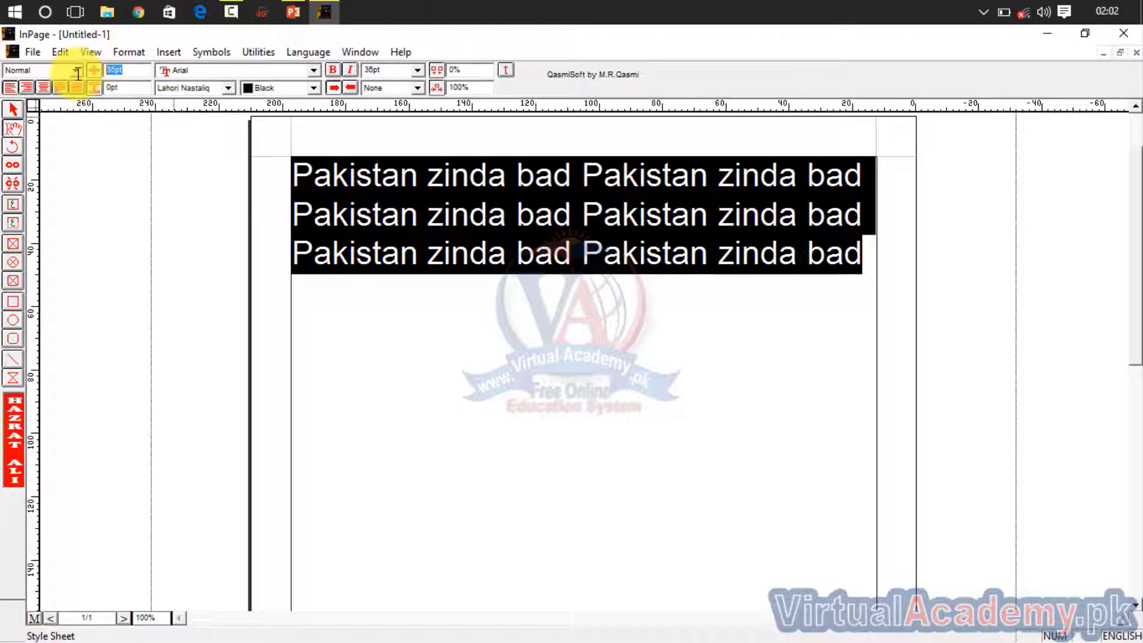
type("auto")
key("Return")
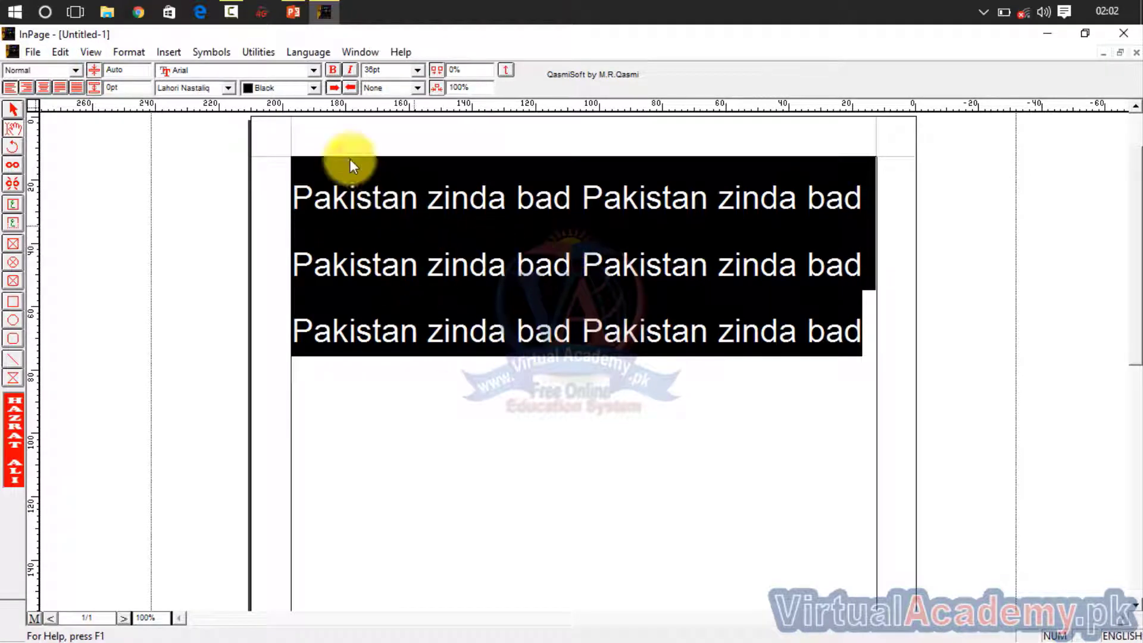
Try the Arial Black and Arial Narrow fonts on the three lines, and pick another font from further down the list
left_click(313, 70)
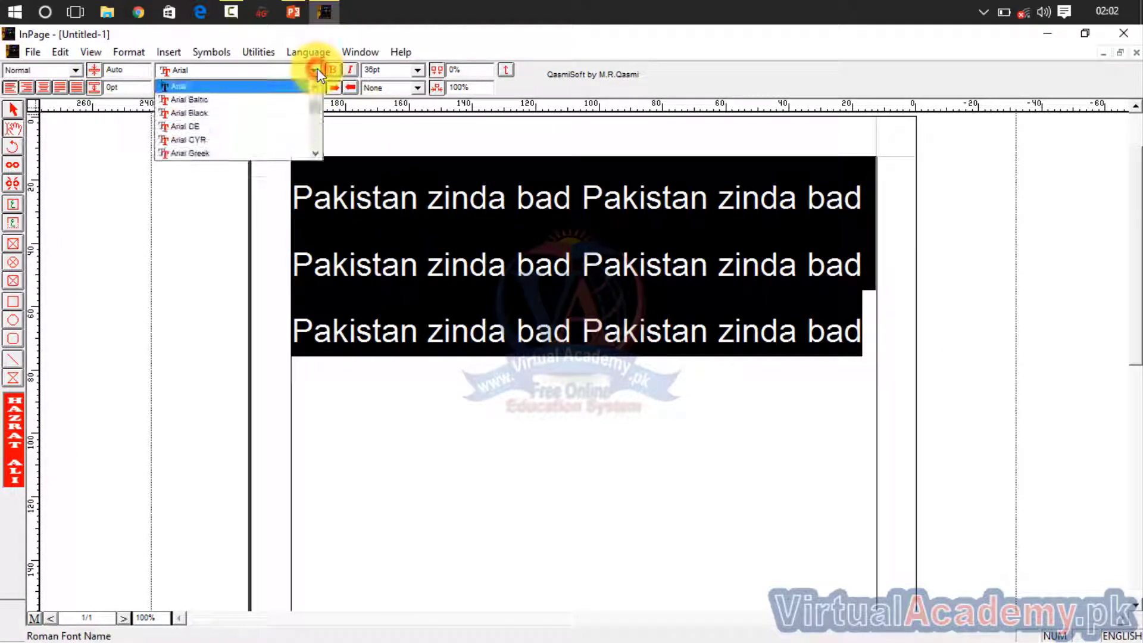
left_click(280, 113)
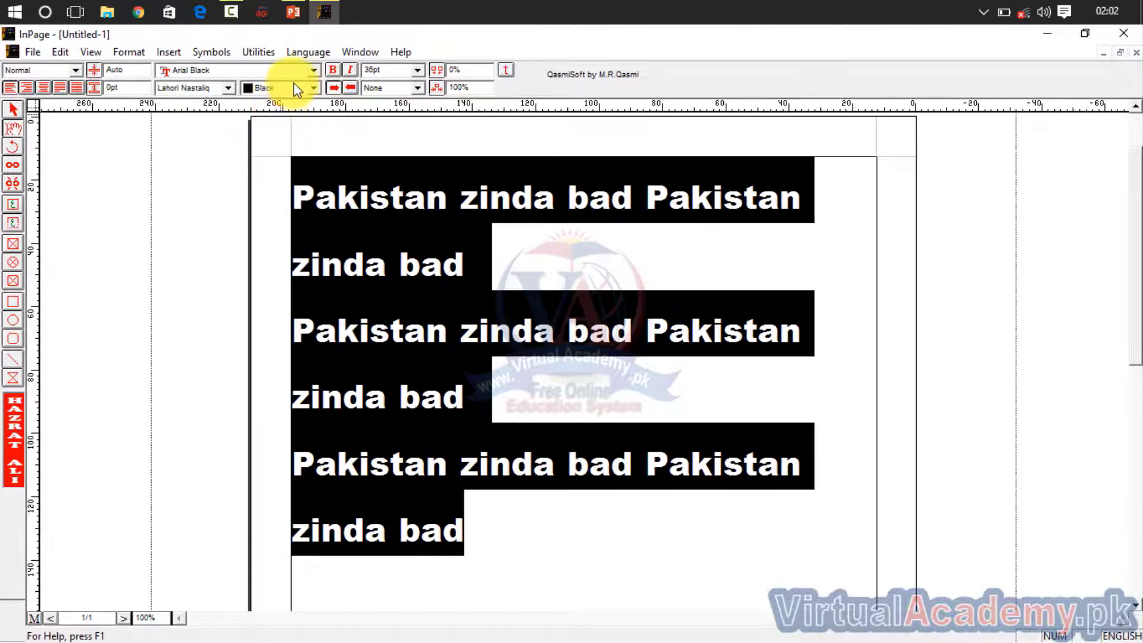
left_click(314, 71)
left_click(268, 141)
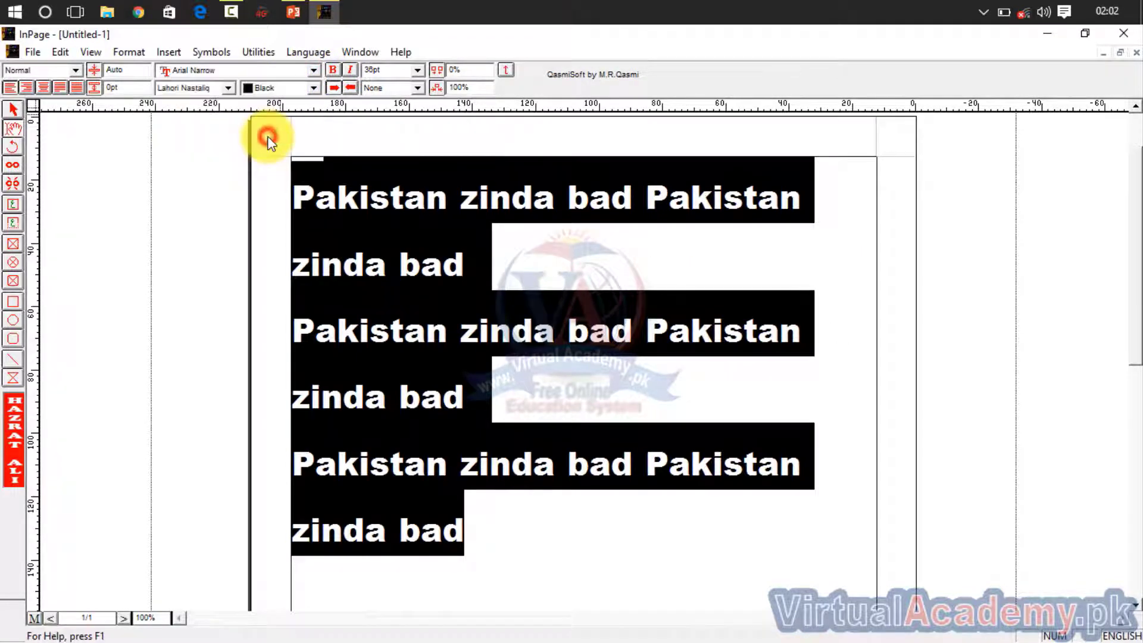
left_click(313, 71)
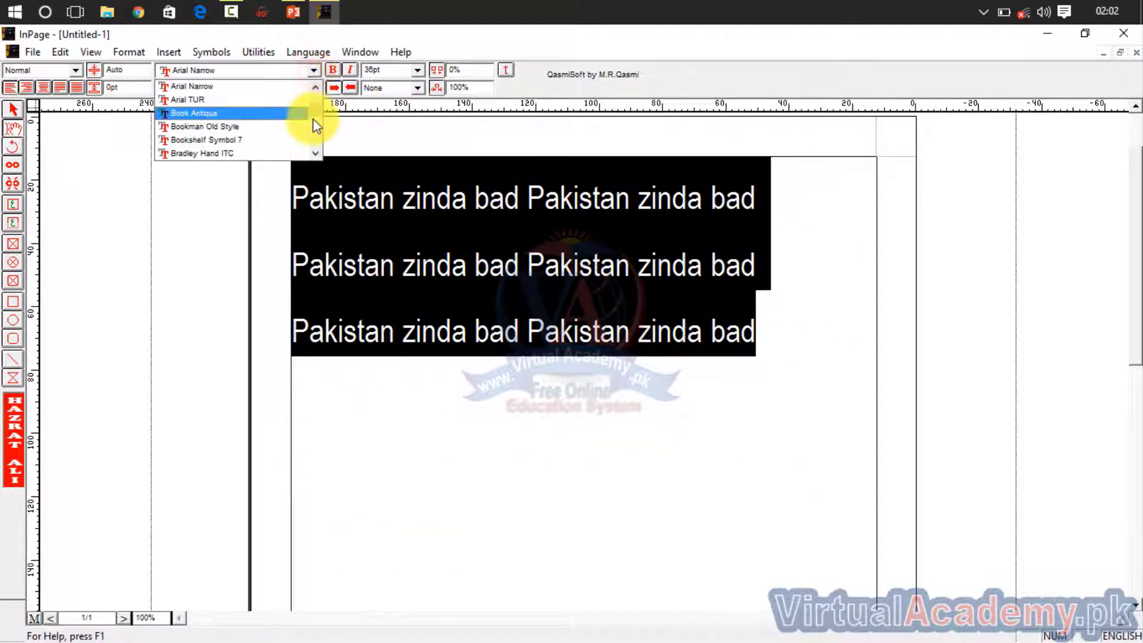
left_click_drag(314, 111, 315, 136)
left_click(265, 127)
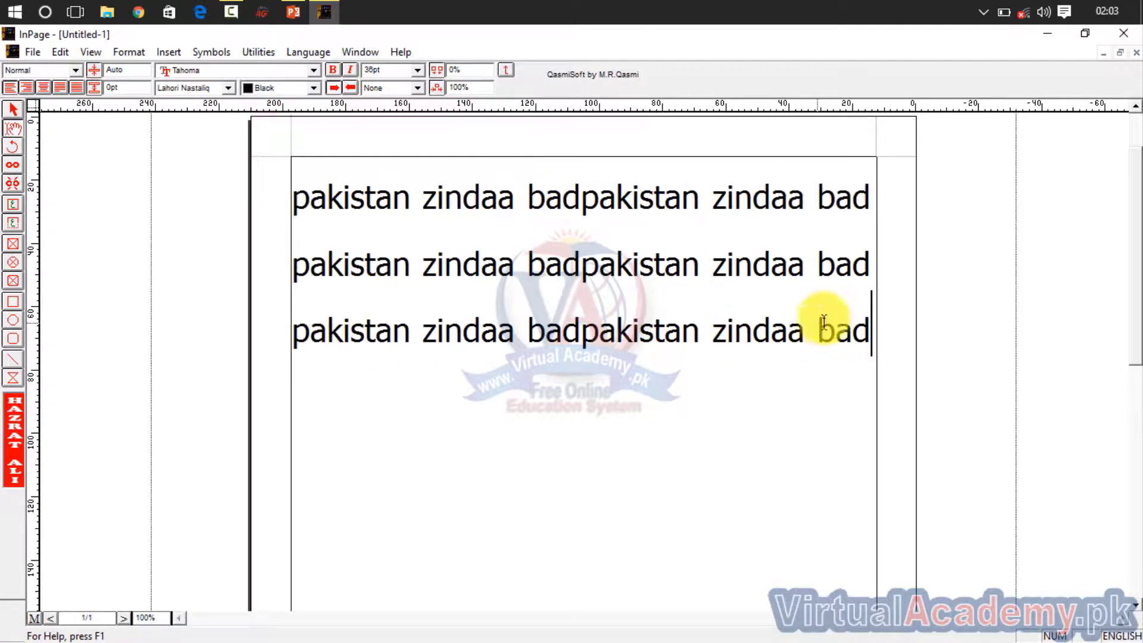
Select all three "pakistan zindaa bad" lines and set their Roman font to Times New Roman Baltic
key("ctrl+a")
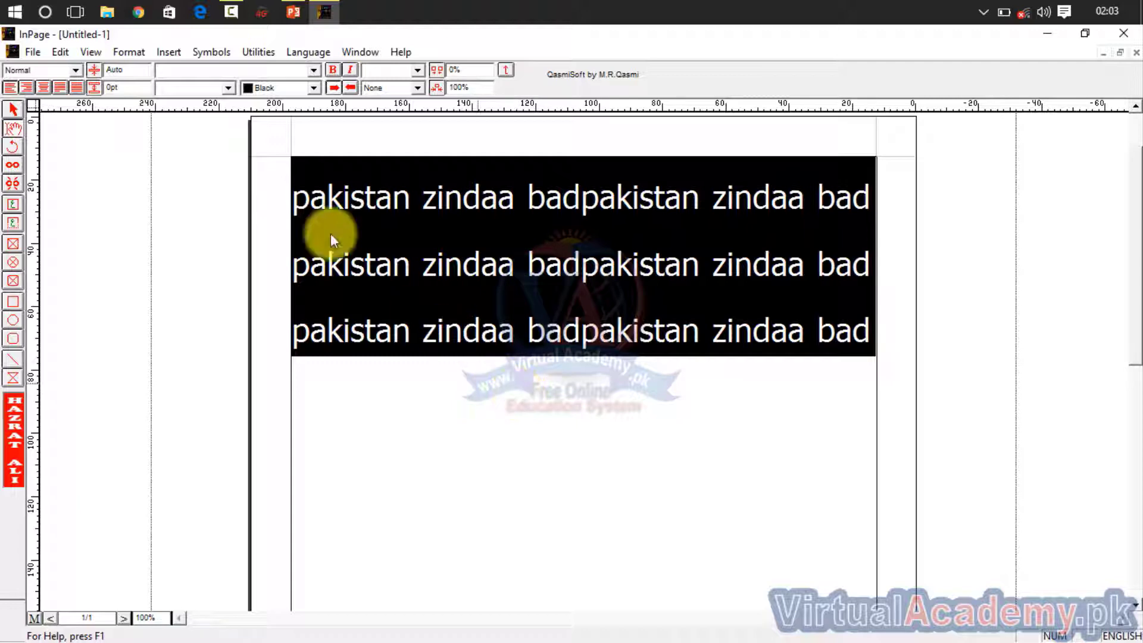
left_click(388, 246)
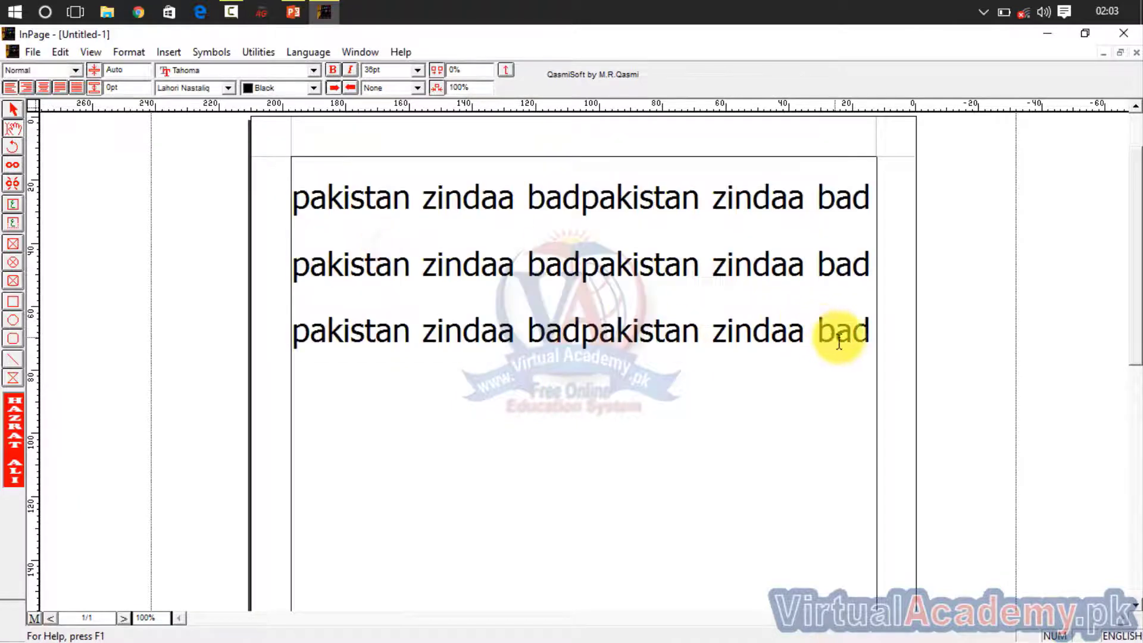
left_click_drag(869, 331, 289, 204)
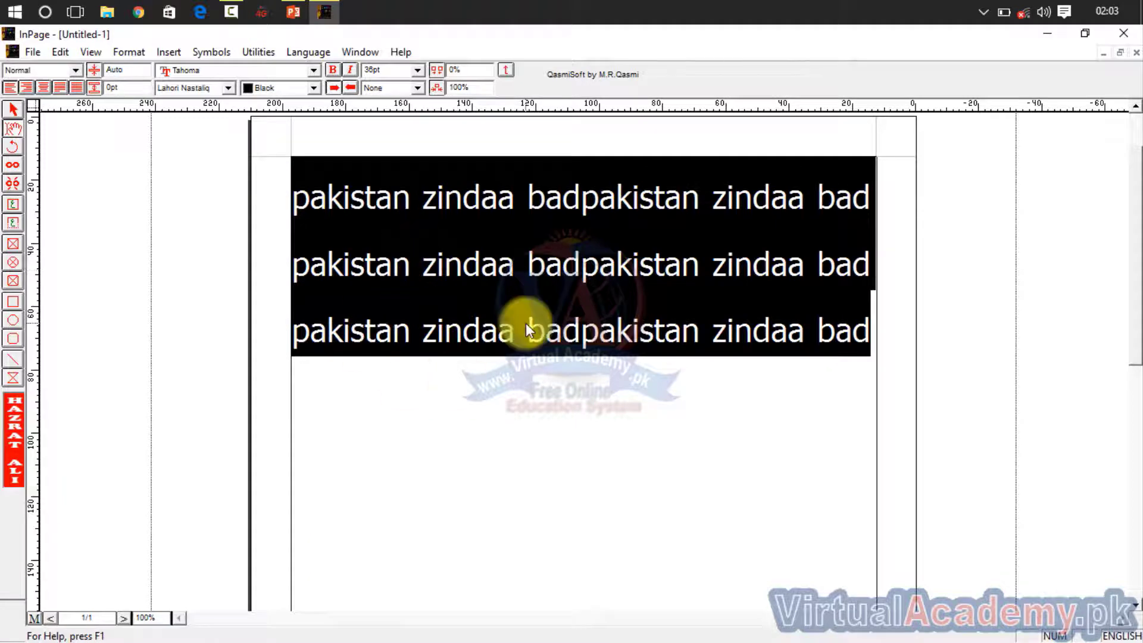
left_click(313, 70)
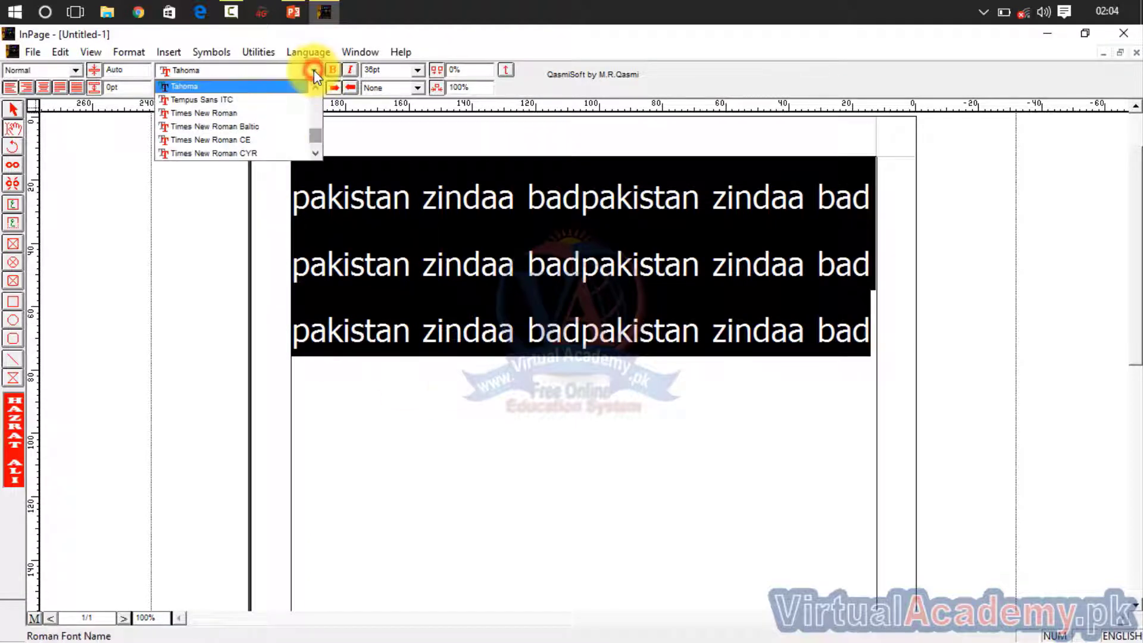
left_click(273, 127)
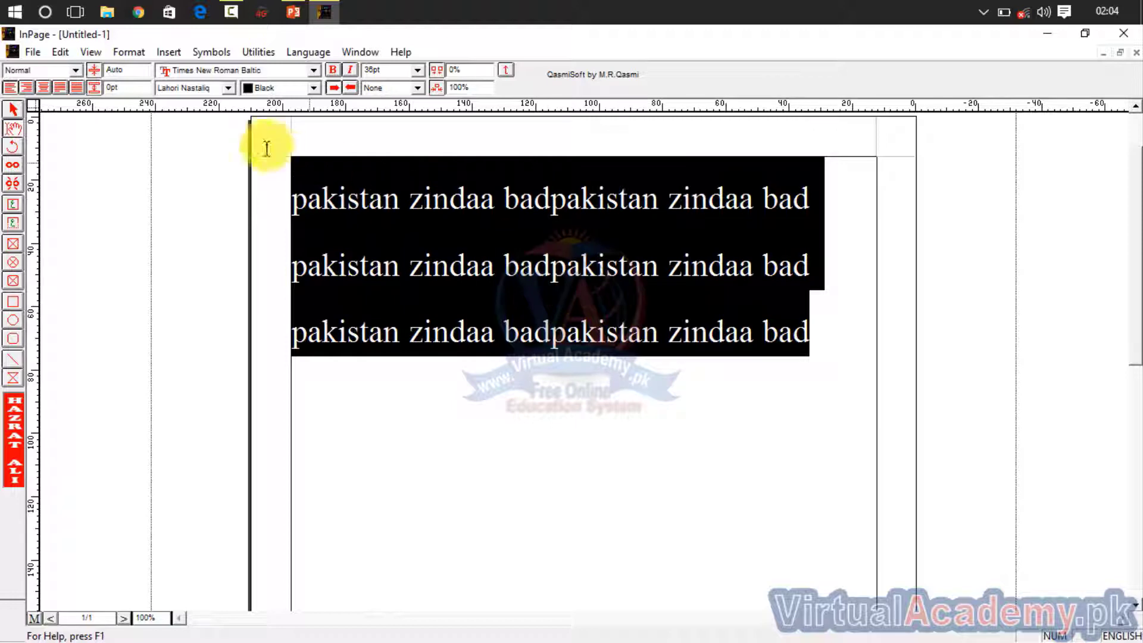
Try Aasaar Persian as the Urdu font for the selected lines and settle on Batool
left_click(229, 88)
left_click(211, 143)
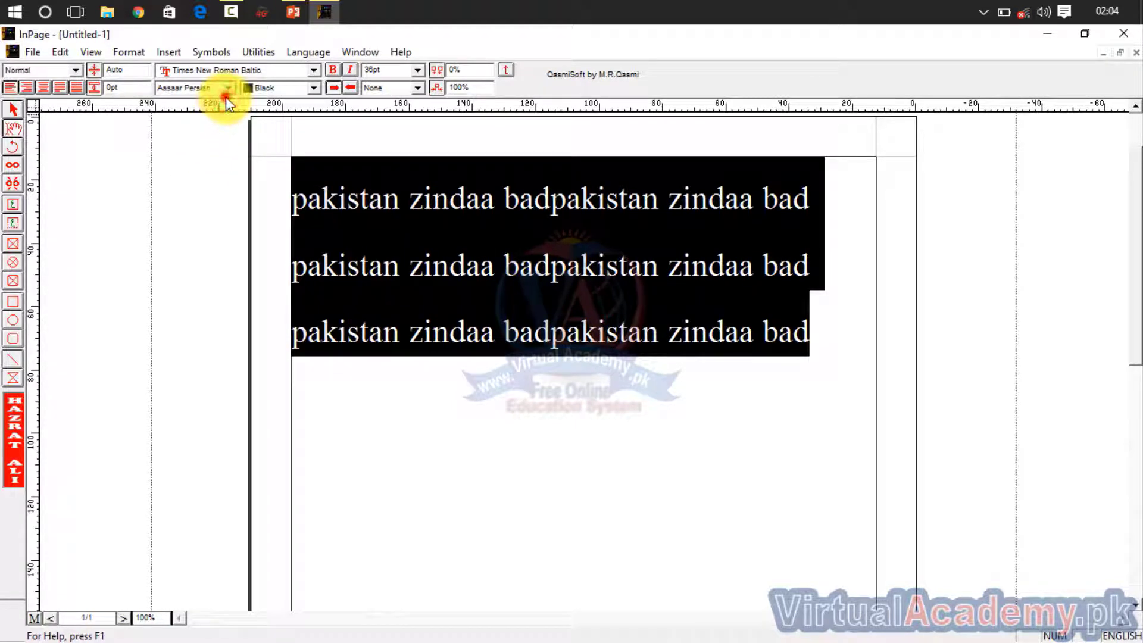
left_click(228, 89)
left_click(211, 162)
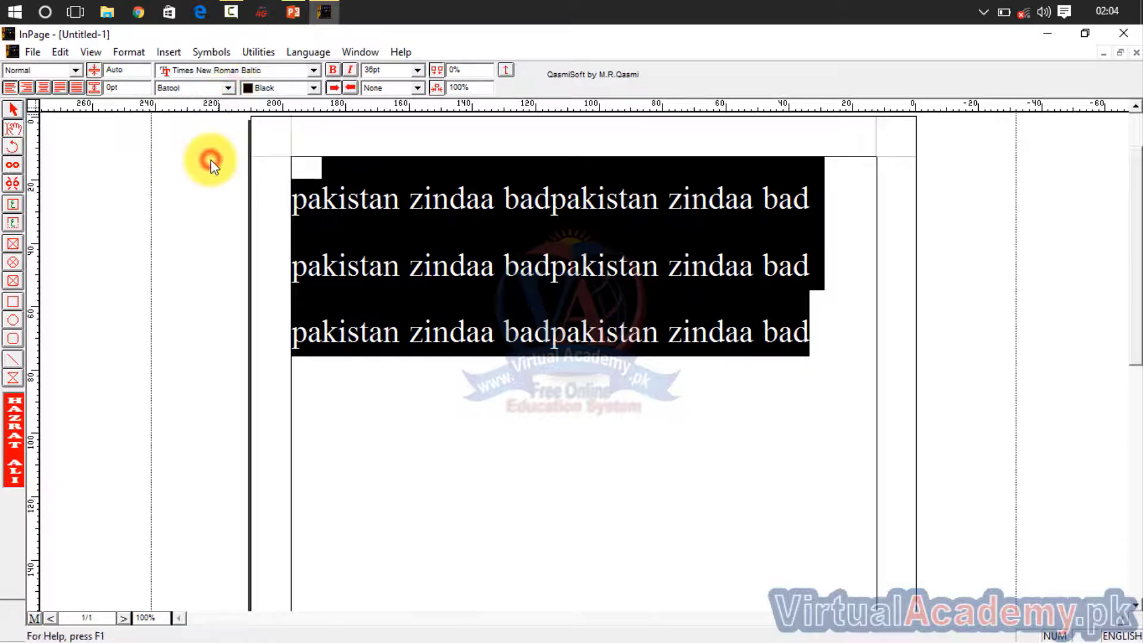
Try red and yellow as the text colour of the three lines, deselecting the text after each
left_click(289, 83)
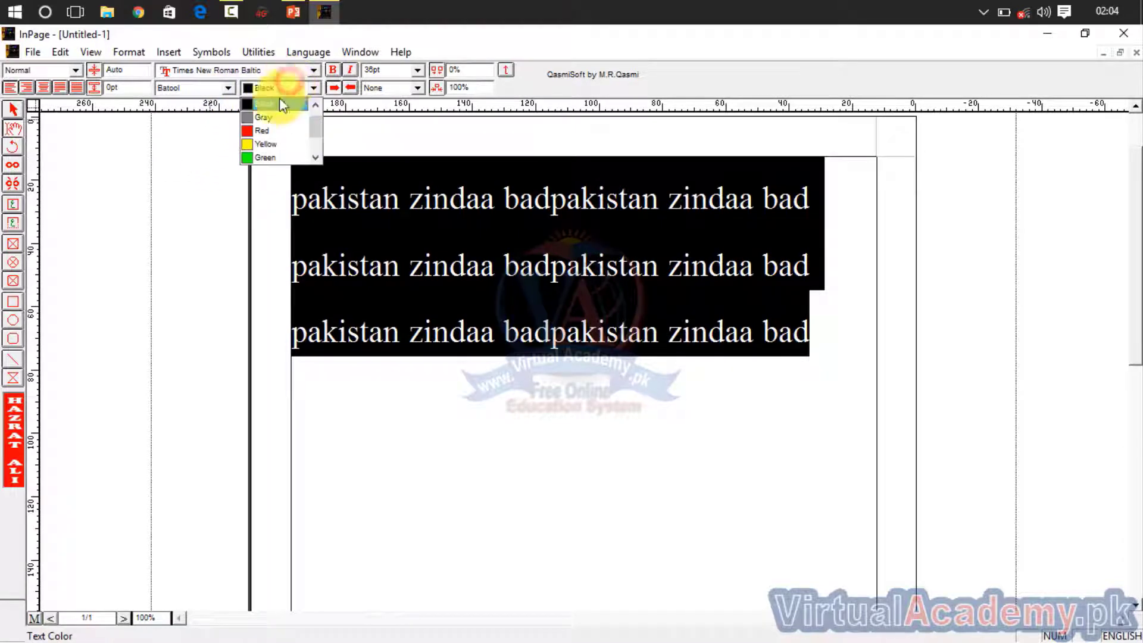
left_click(266, 126)
left_click(511, 423)
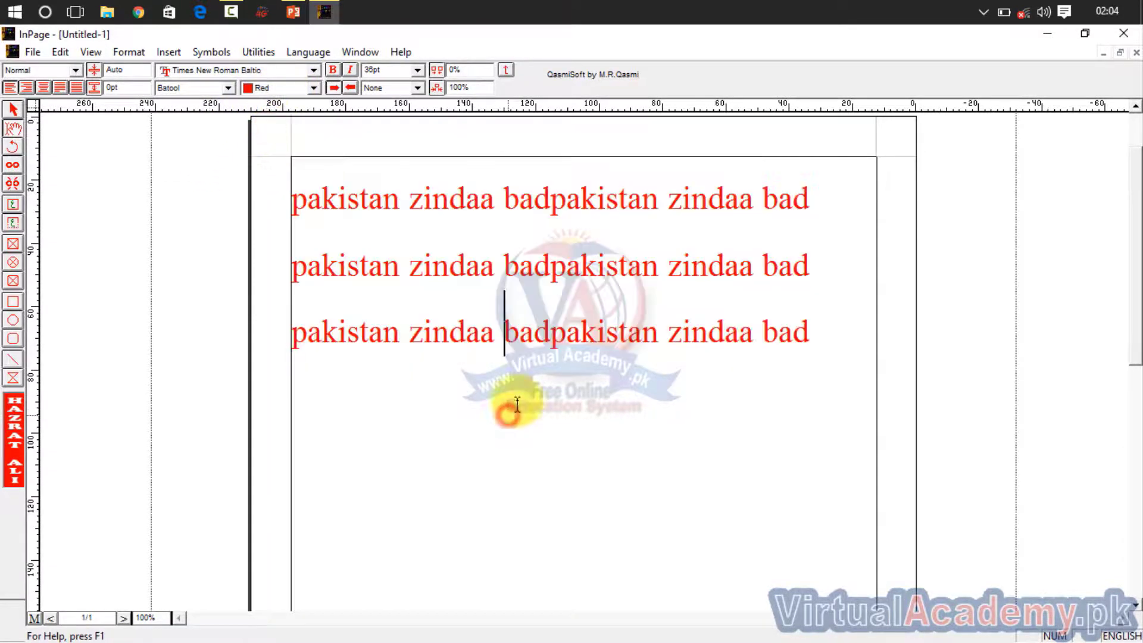
left_click_drag(811, 336, 280, 199)
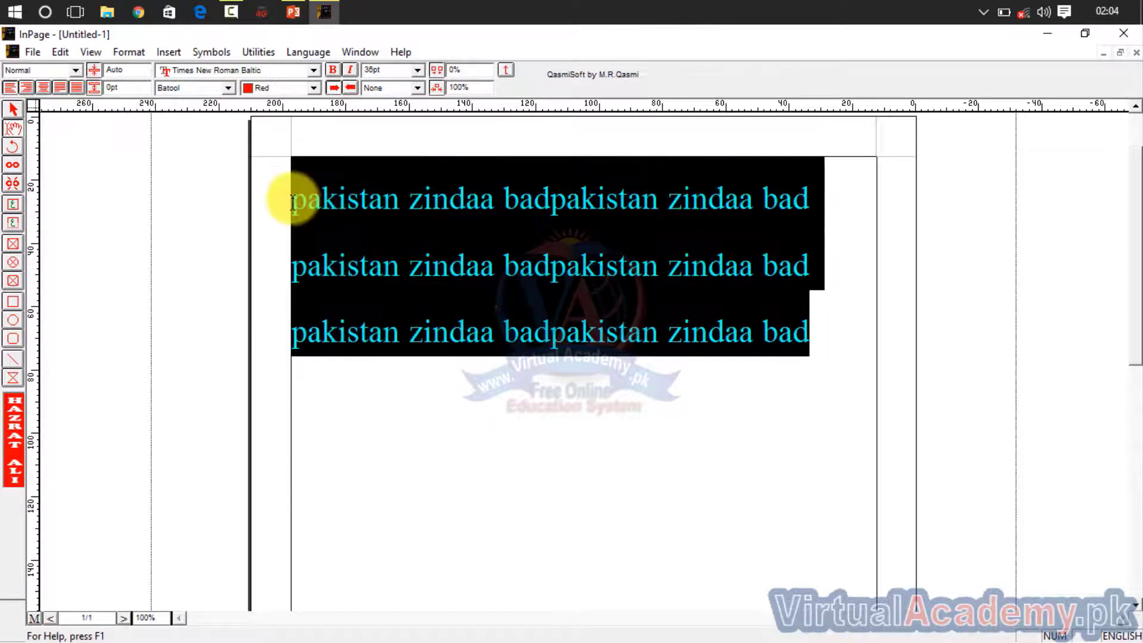
left_click(278, 88)
left_click(268, 116)
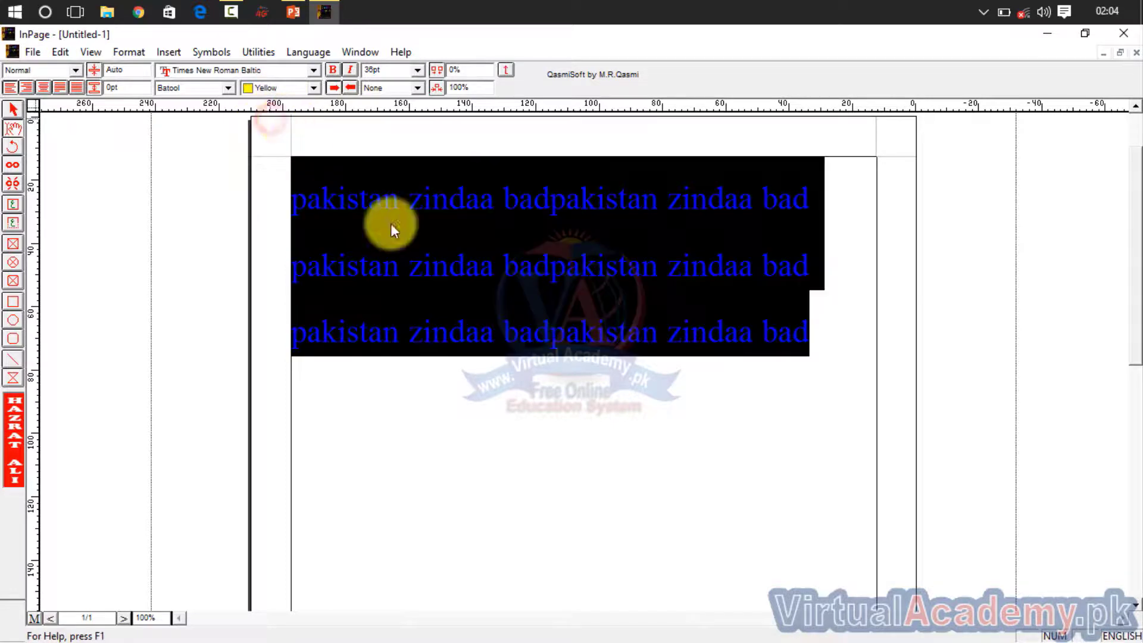
left_click(655, 415)
Set the text colour of all three lines back to Black and deselect the text
left_click_drag(808, 331, 281, 222)
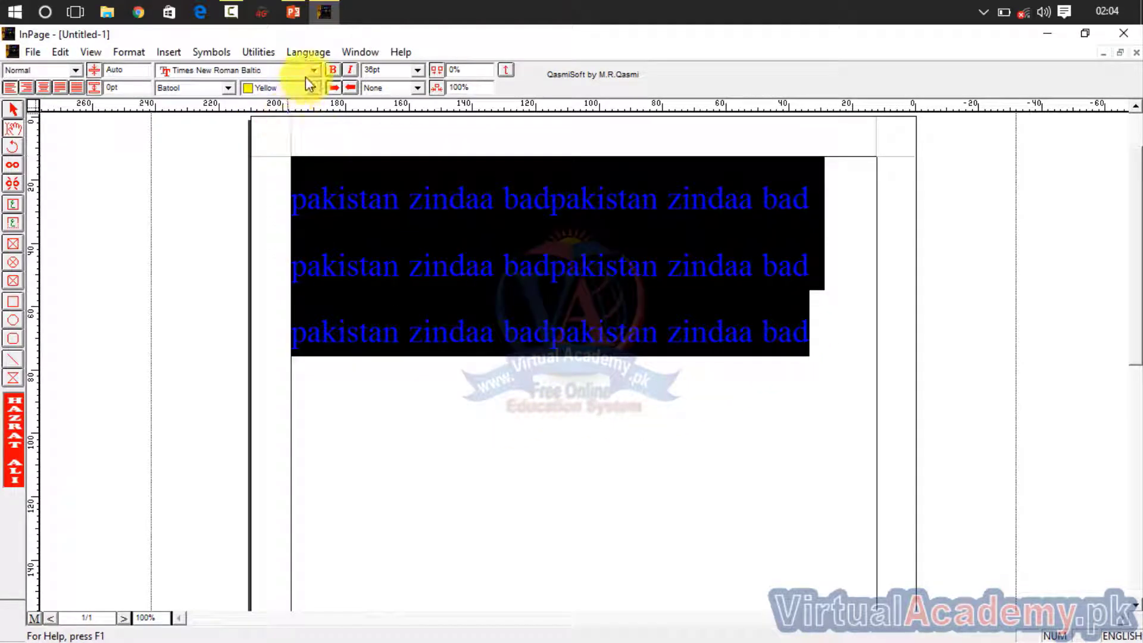
left_click(301, 87)
left_click(315, 111)
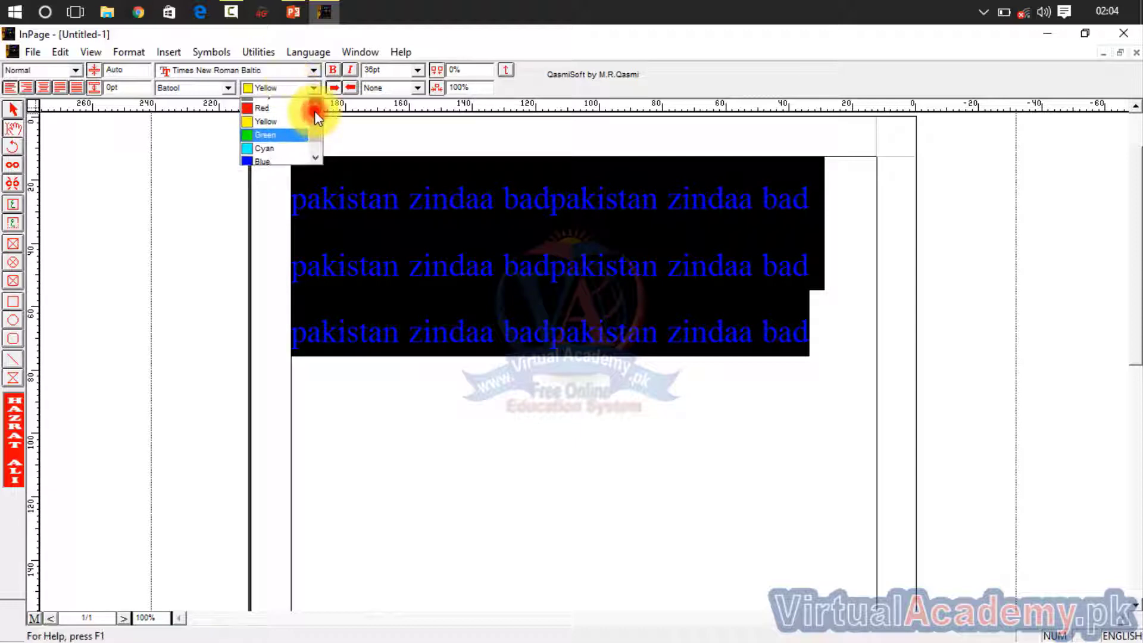
left_click(314, 111)
left_click(281, 106)
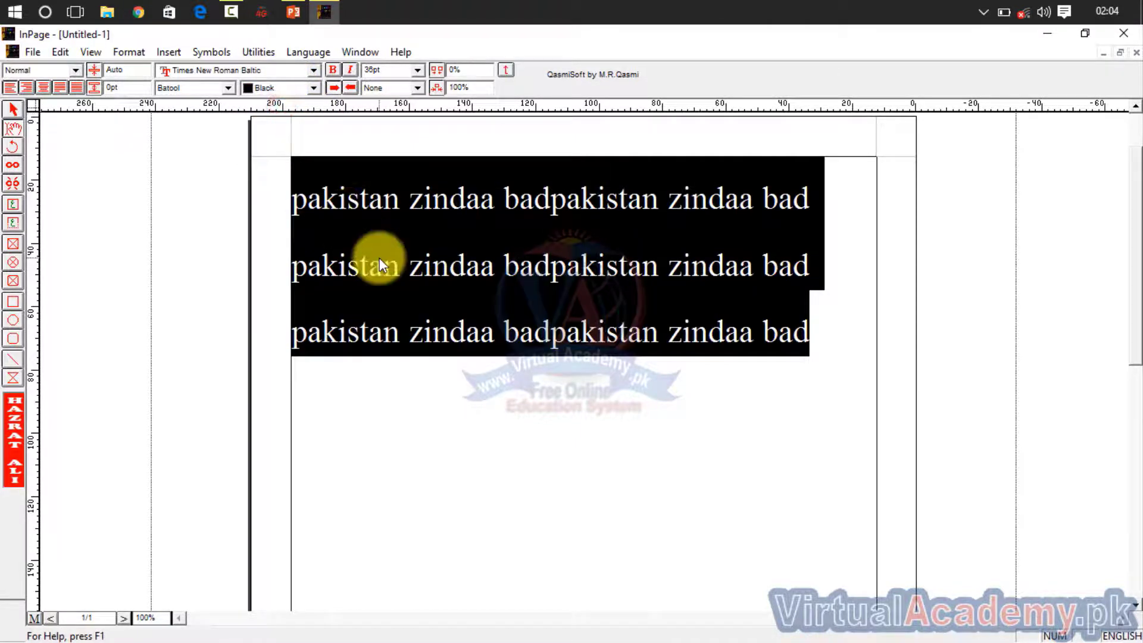
left_click(481, 360)
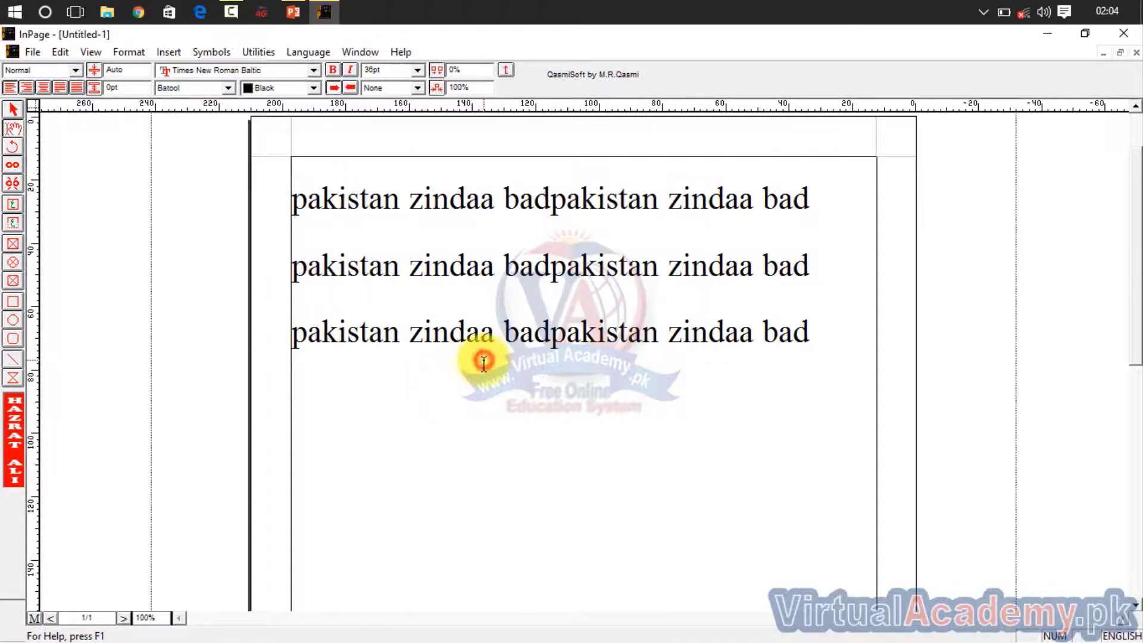
Make all three lines bold and italic
left_click_drag(812, 332, 288, 202)
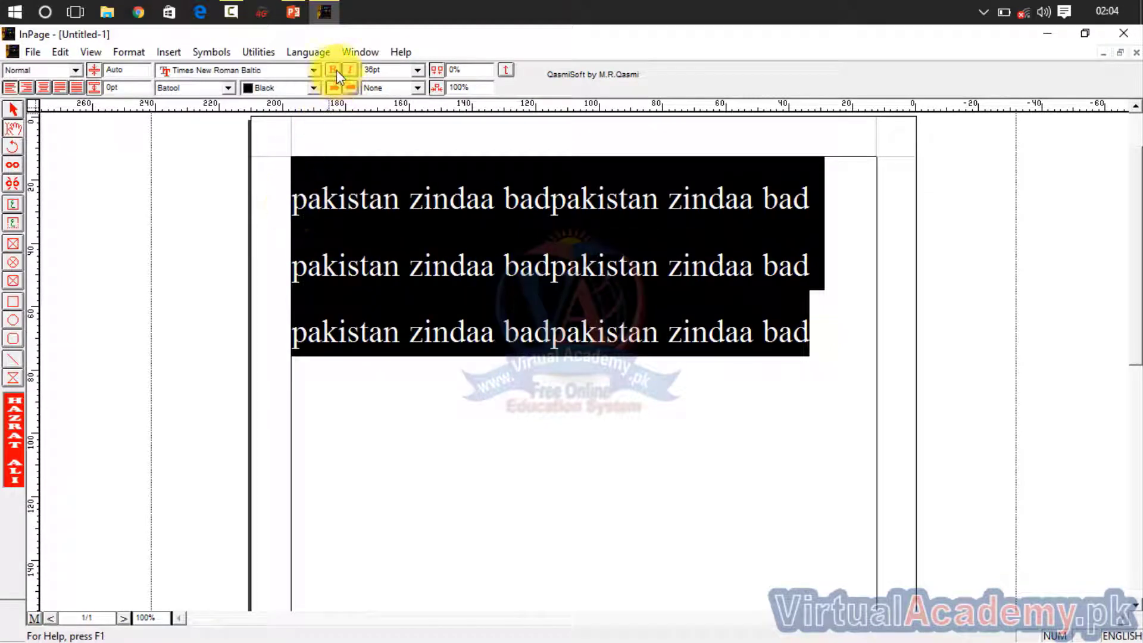
left_click(332, 69)
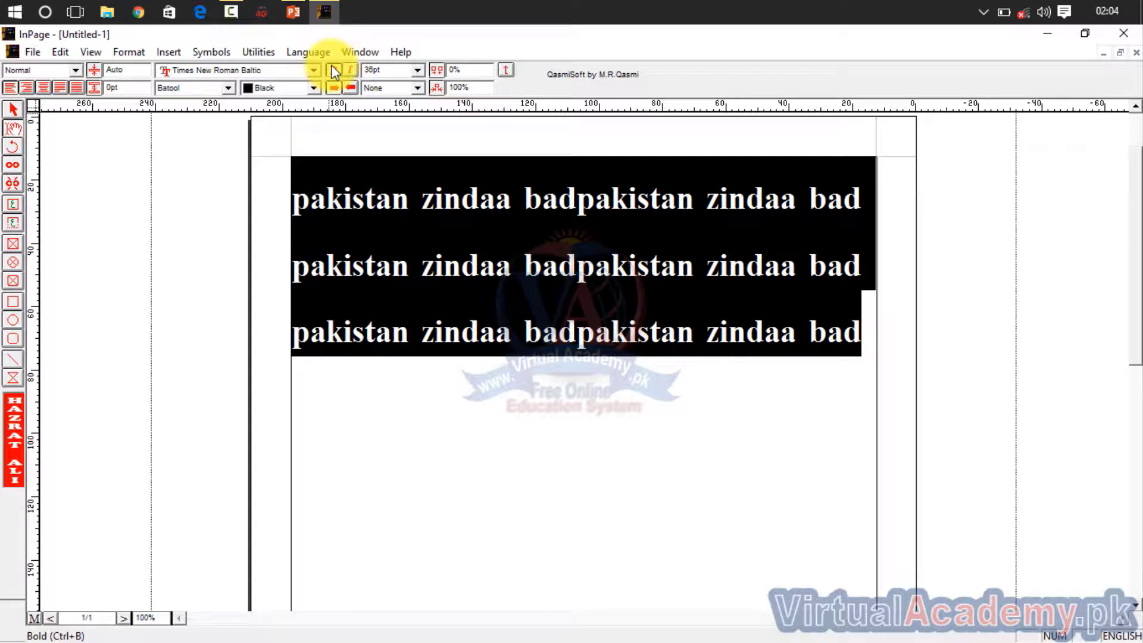
left_click(352, 65)
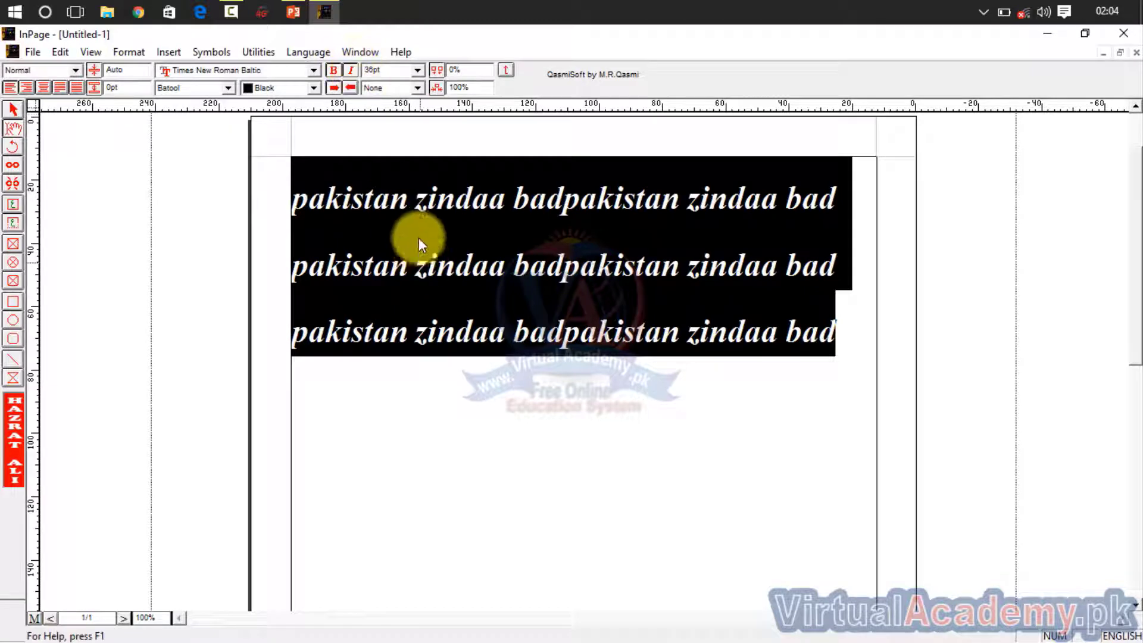
Switch the selected lines between right-to-left and left-to-right text ordering, and settle on right-to-left
left_click(352, 88)
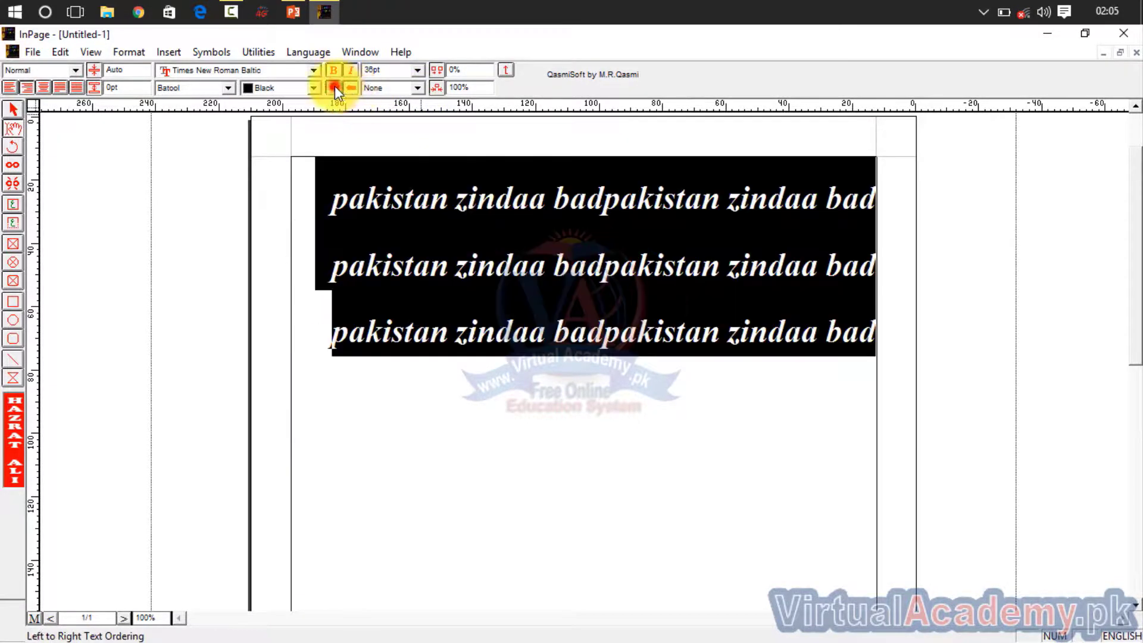
left_click(335, 87)
left_click(352, 89)
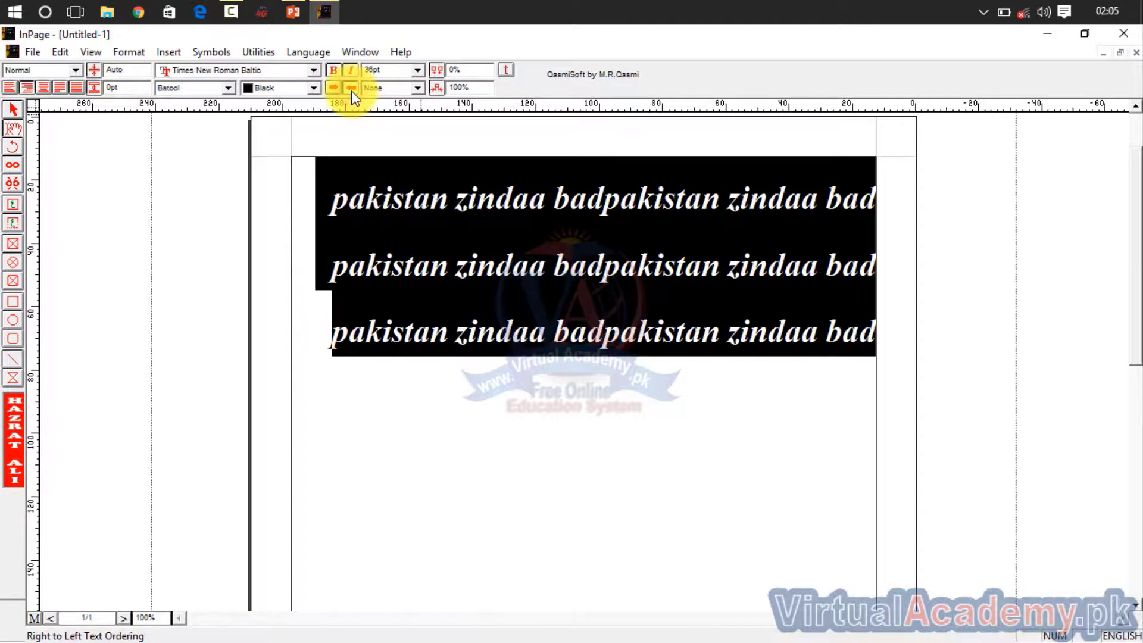
left_click(333, 87)
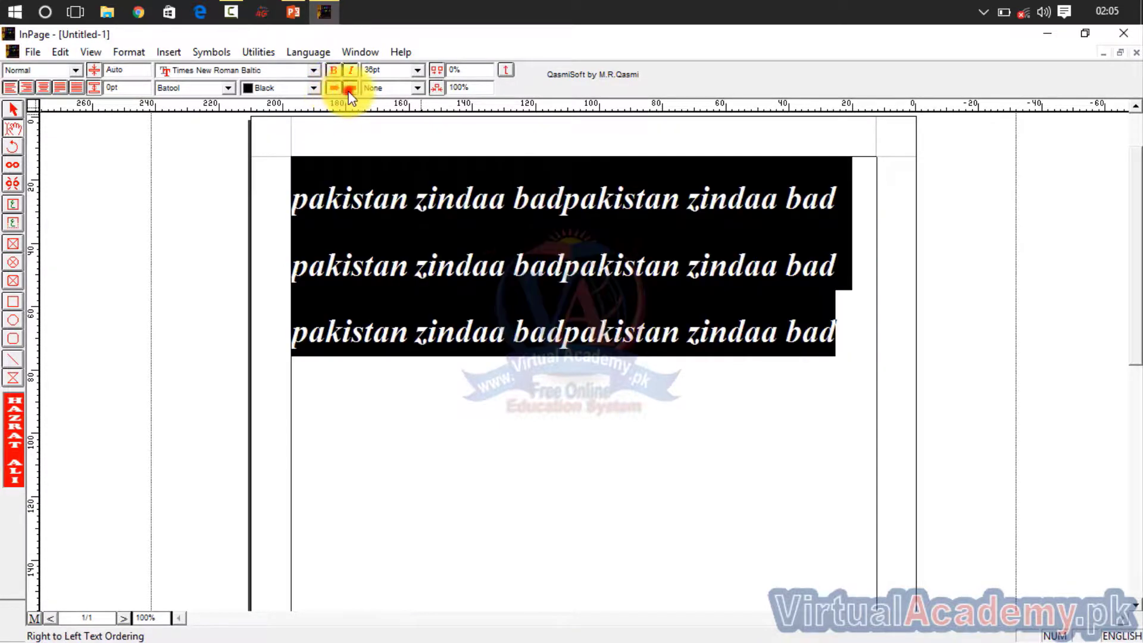
left_click(351, 89)
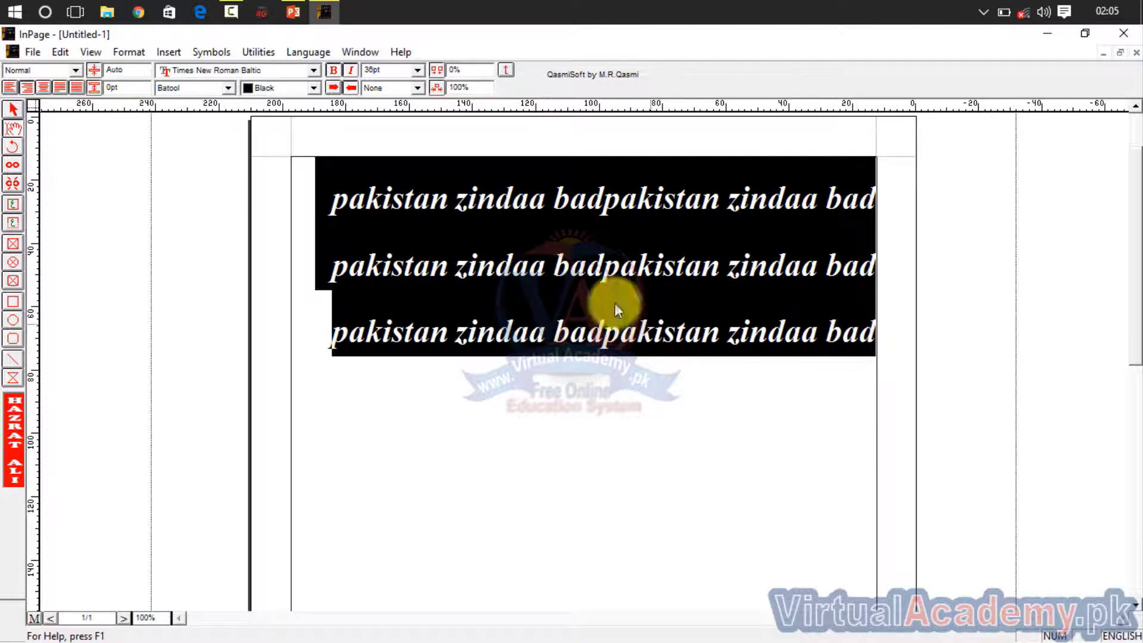
Switch the selected lines to left-to-right text ordering and set their font size to 18 pt
left_click(338, 87)
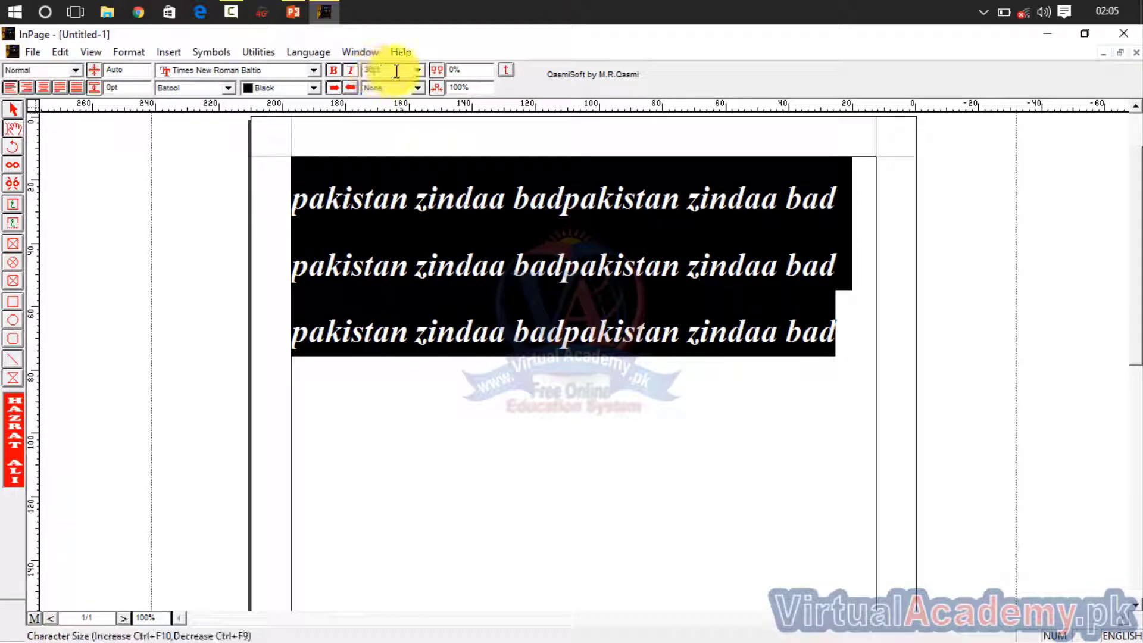
left_click(418, 69)
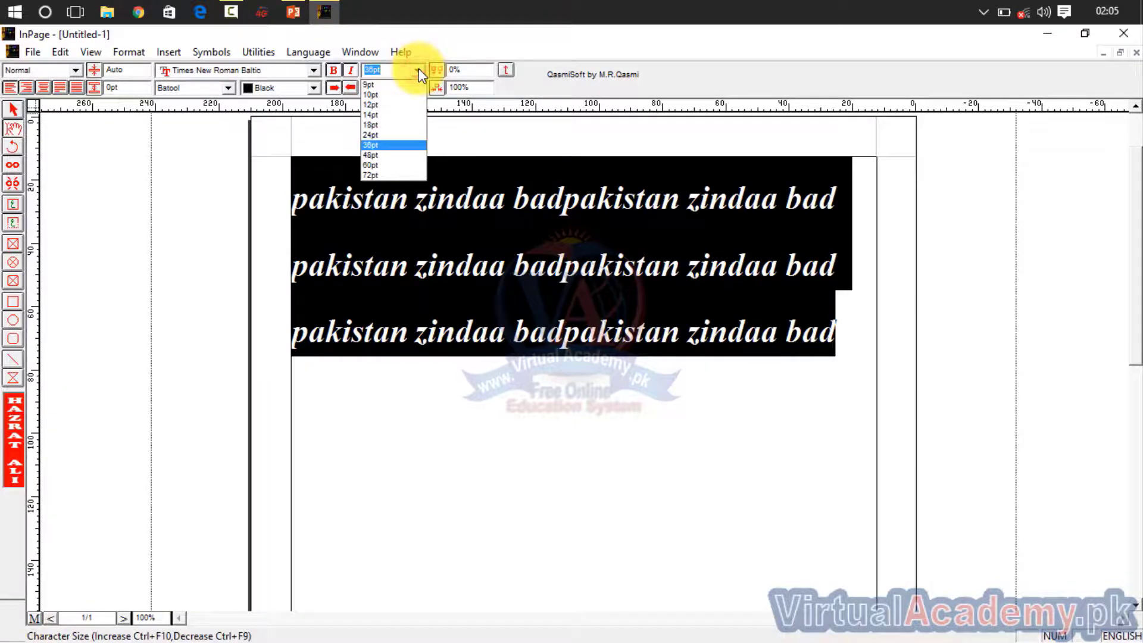
left_click(398, 124)
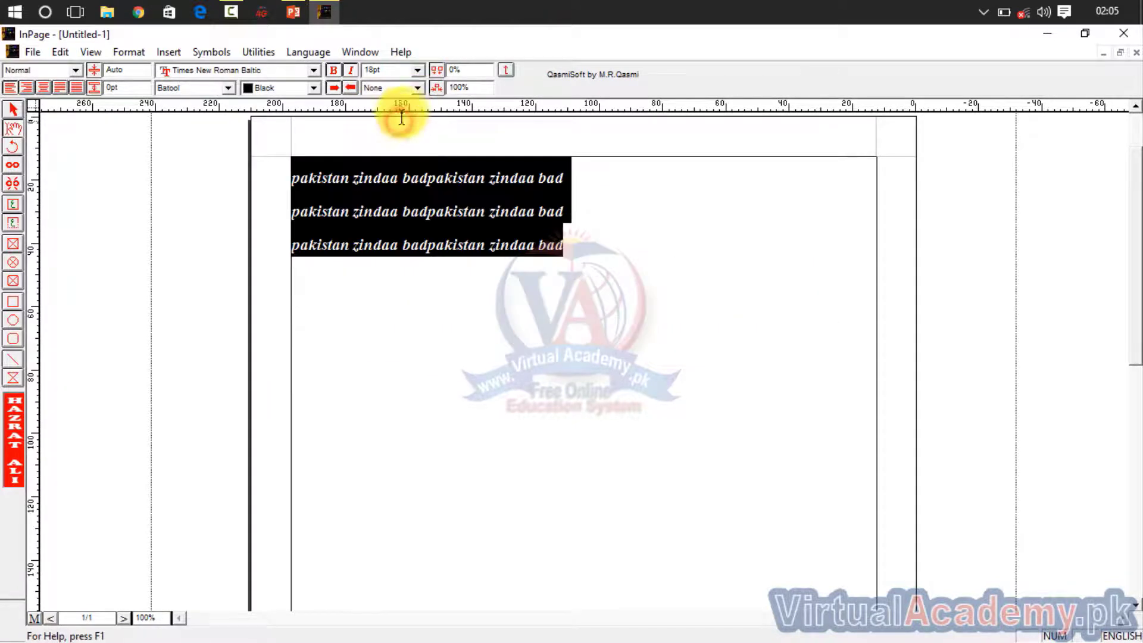
Try font sizes of 24 pt, 48 pt and 14 pt on the selected lines
left_click(419, 69)
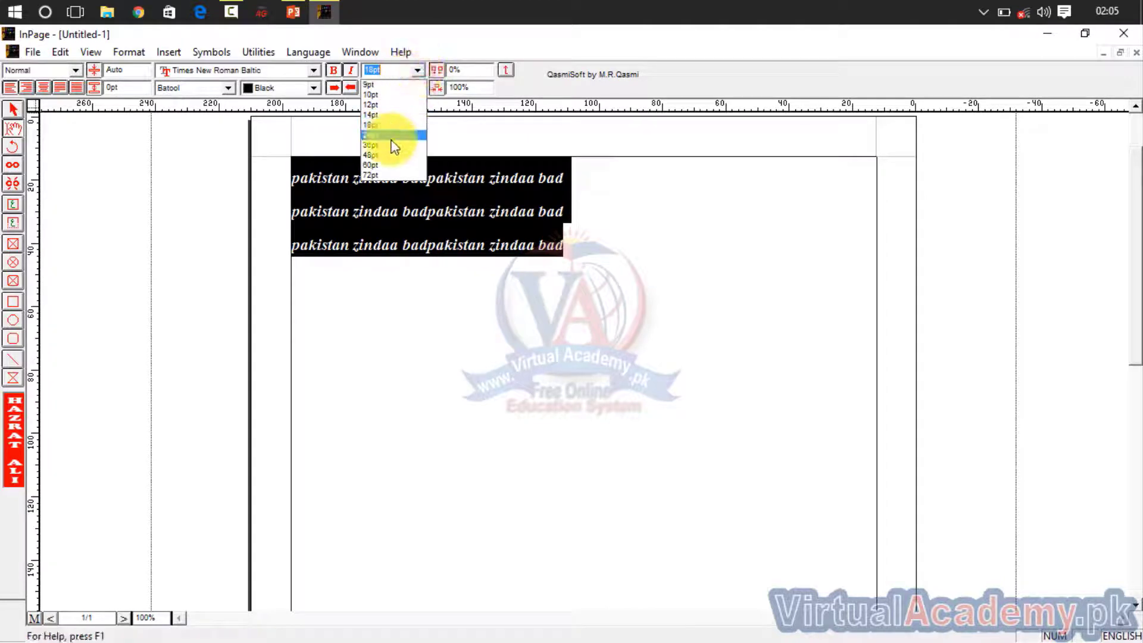
left_click(395, 135)
left_click(419, 69)
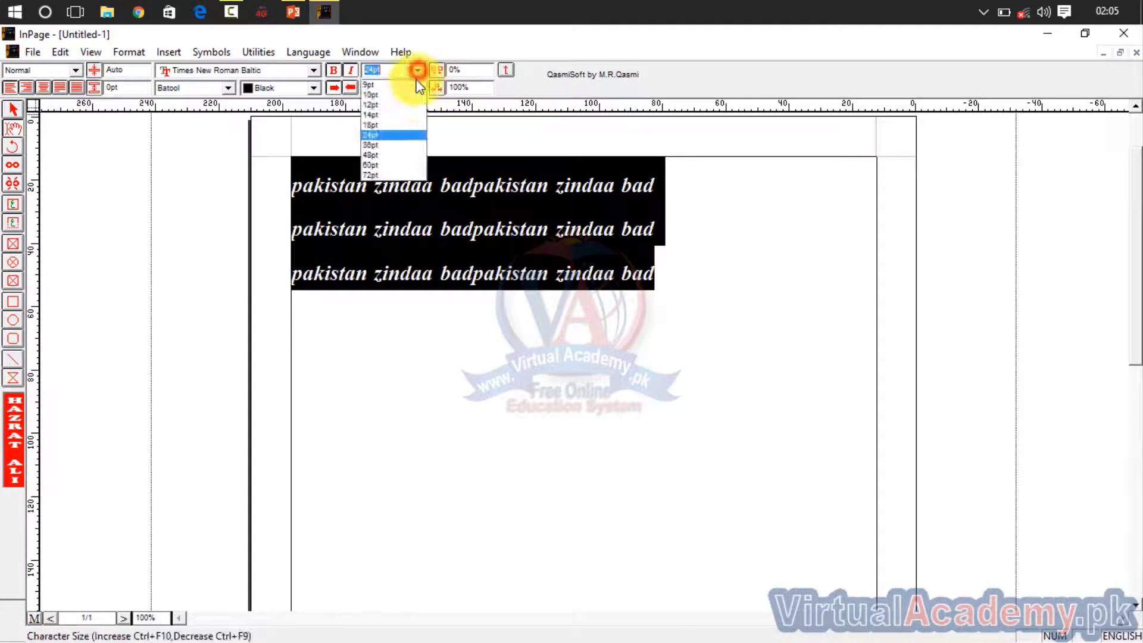
left_click(397, 155)
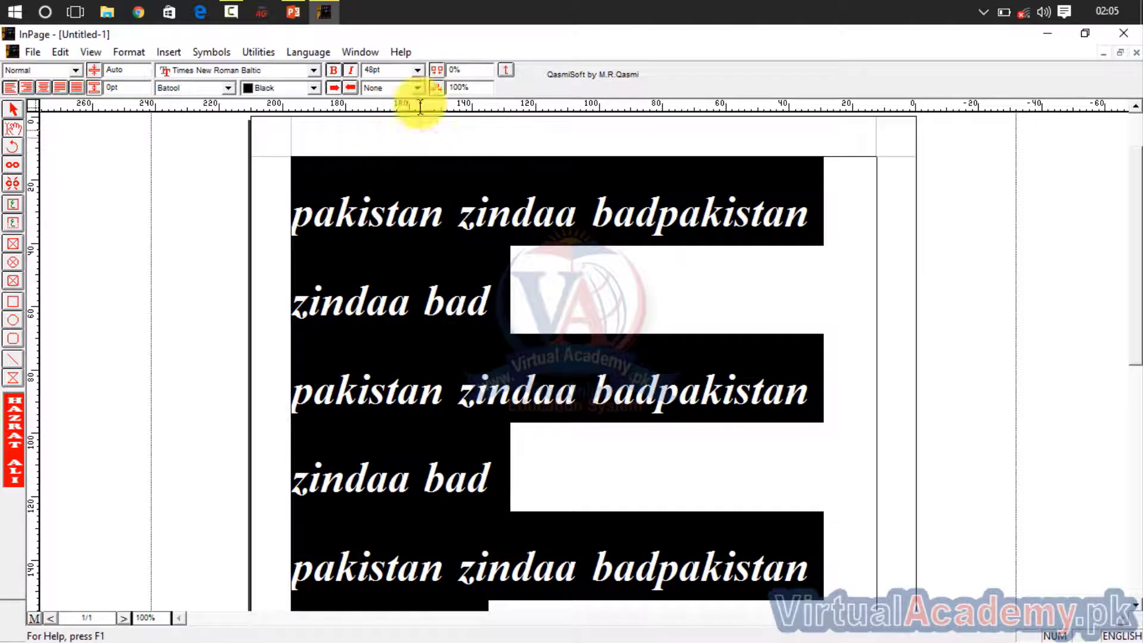
left_click(419, 70)
left_click(392, 115)
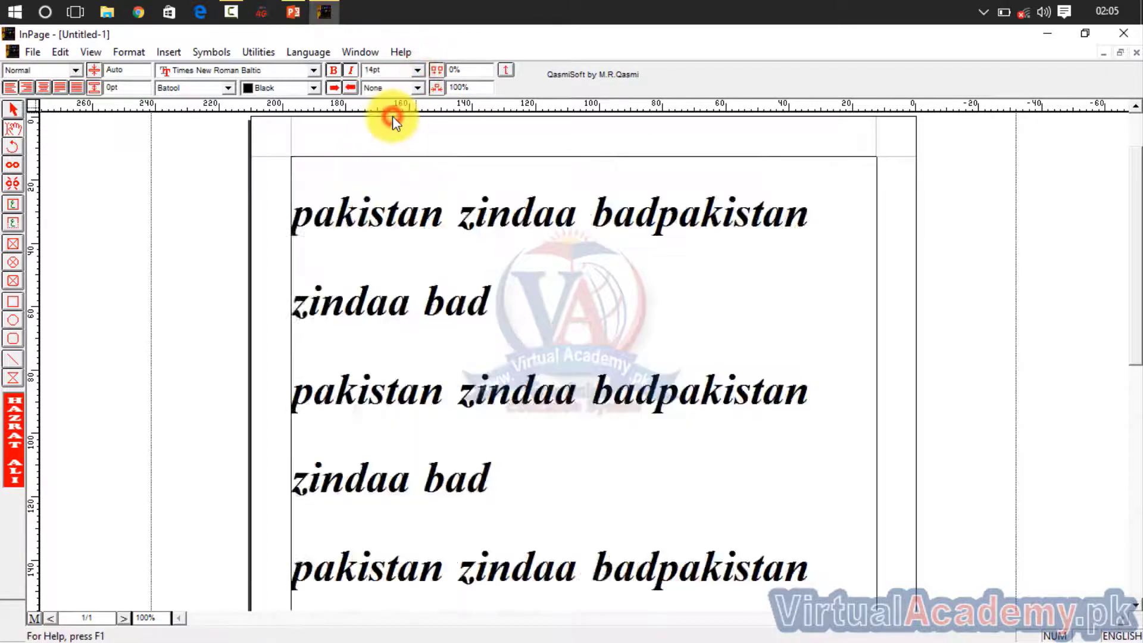
Set the font size of the three lines to 24 pt and remove their italic and bold formatting
left_click(416, 69)
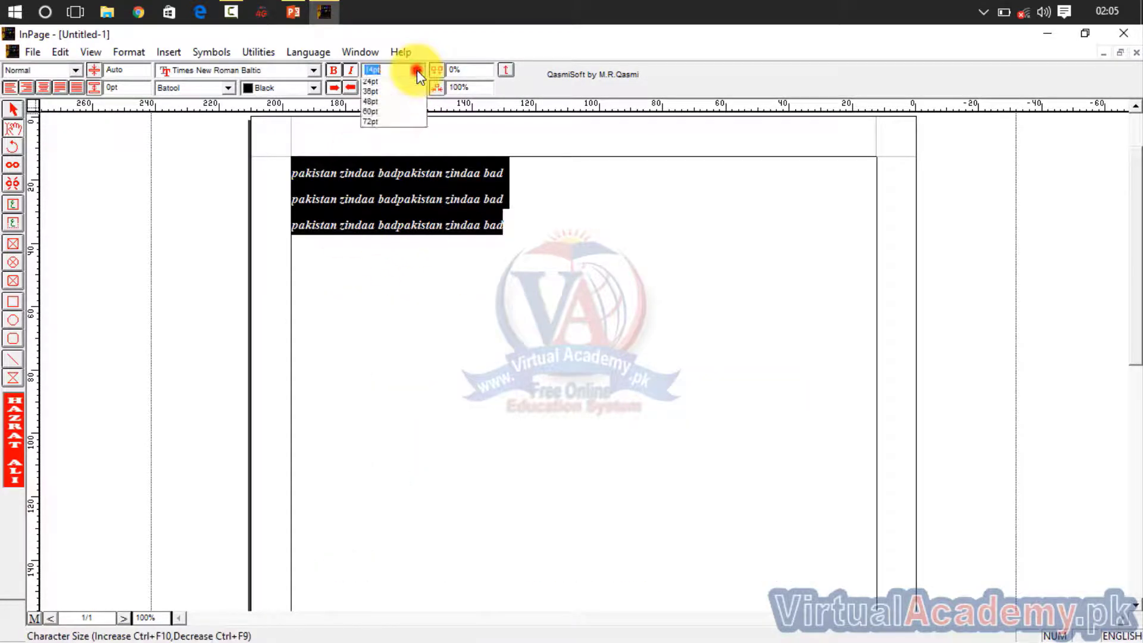
left_click(388, 136)
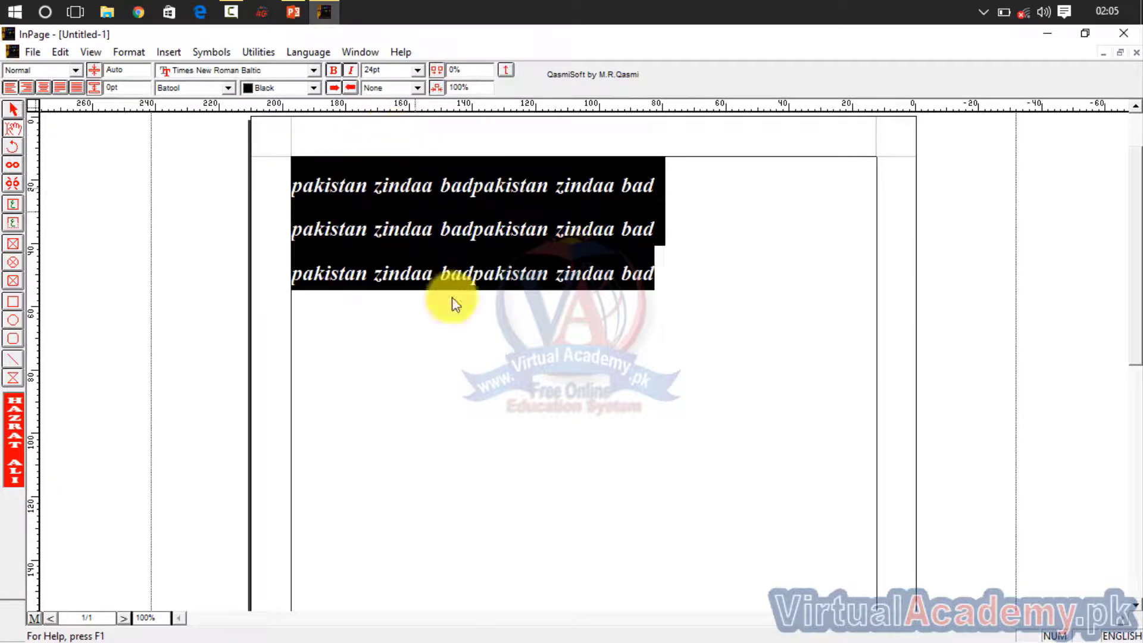
left_click(352, 69)
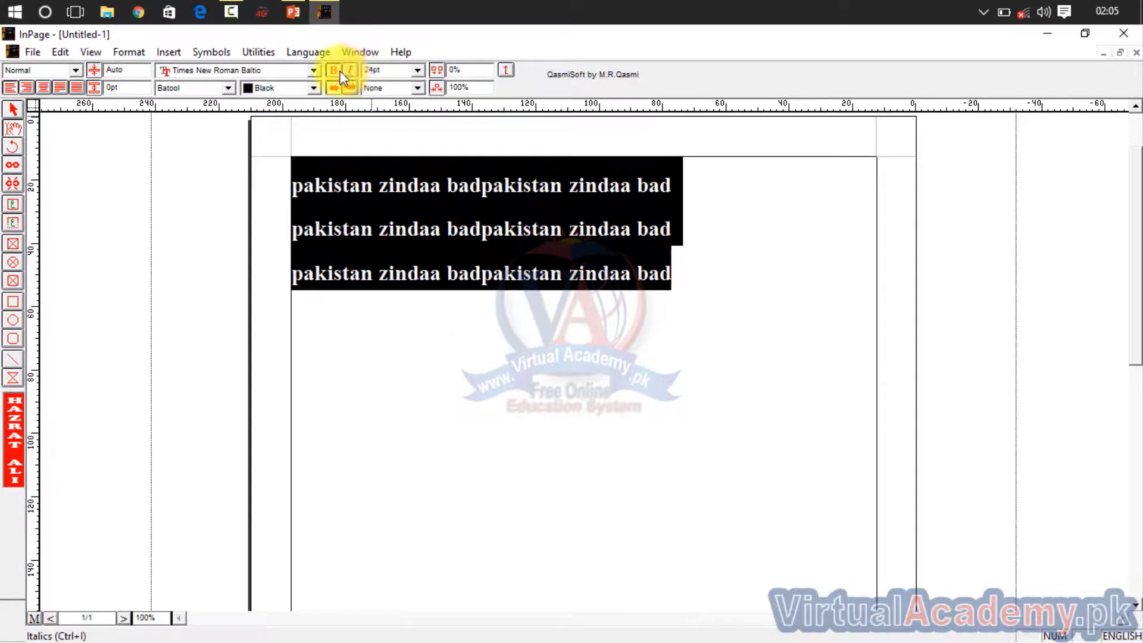
left_click(334, 71)
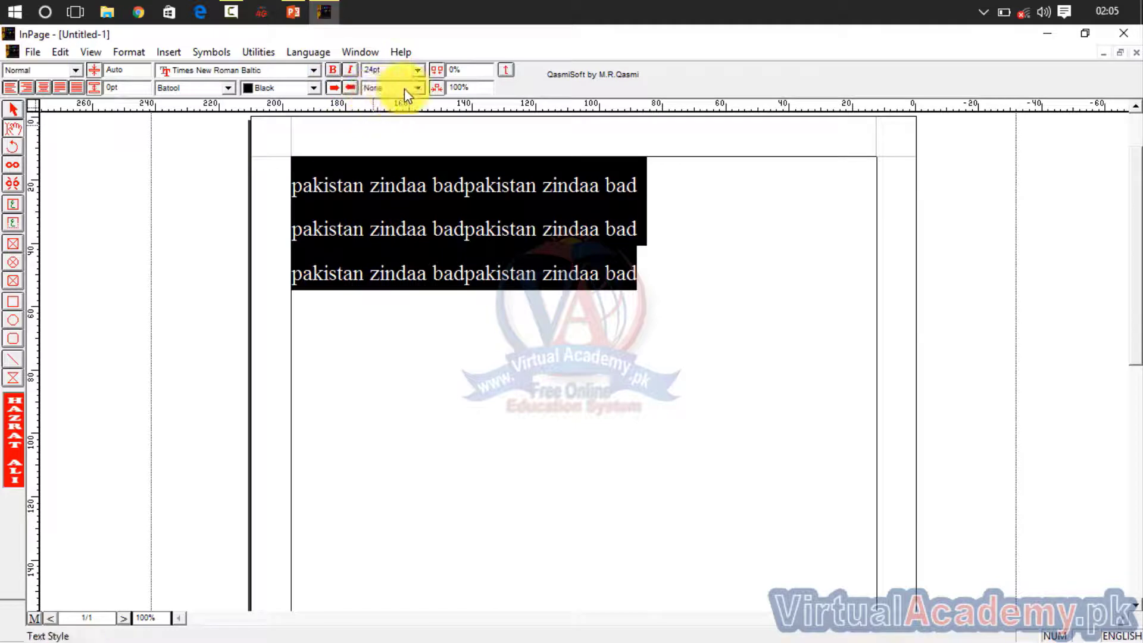
Try the Single text style on the three lines and deselect the text
left_click(420, 88)
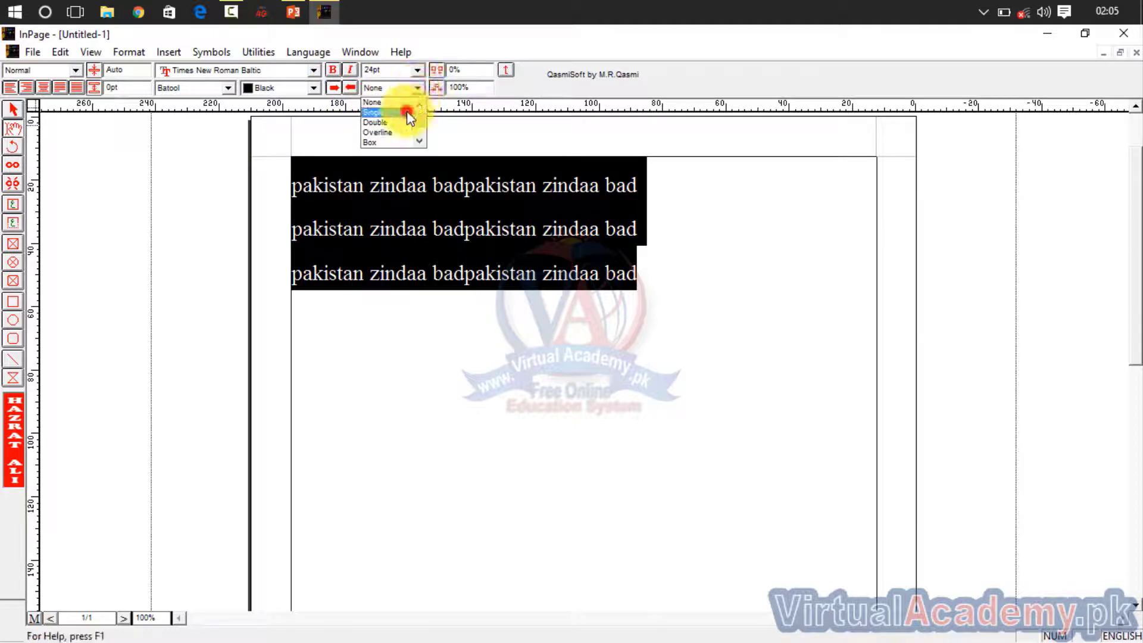
left_click(407, 112)
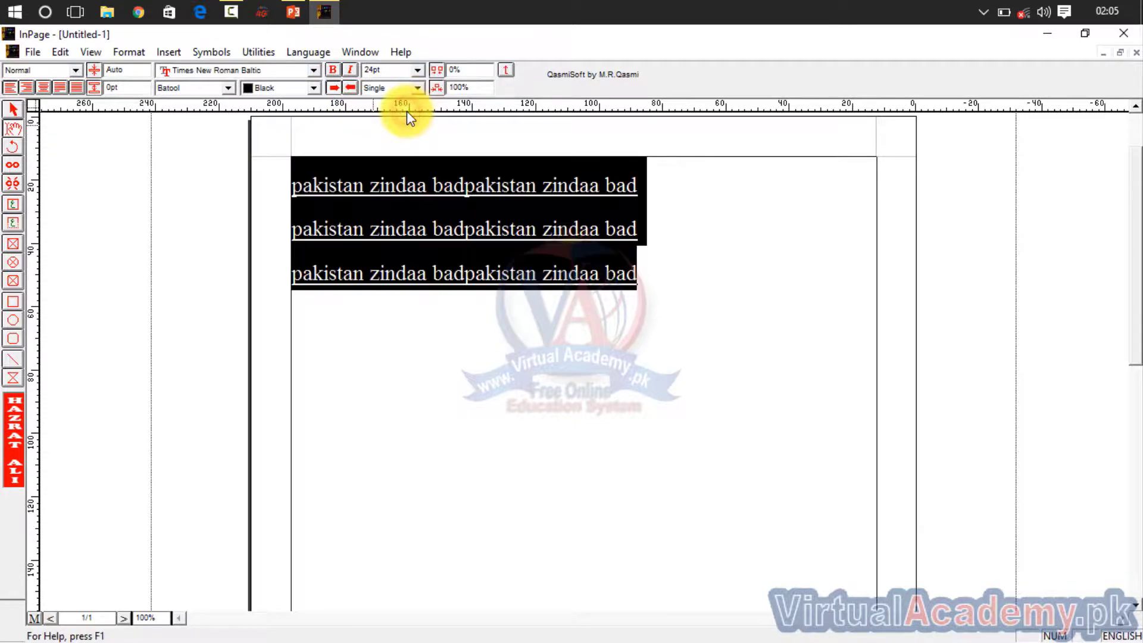
left_click(477, 272)
Select all three lines, try the Double and Box text styles on them, and deselect the text
left_click_drag(647, 285, 281, 196)
left_click(386, 87)
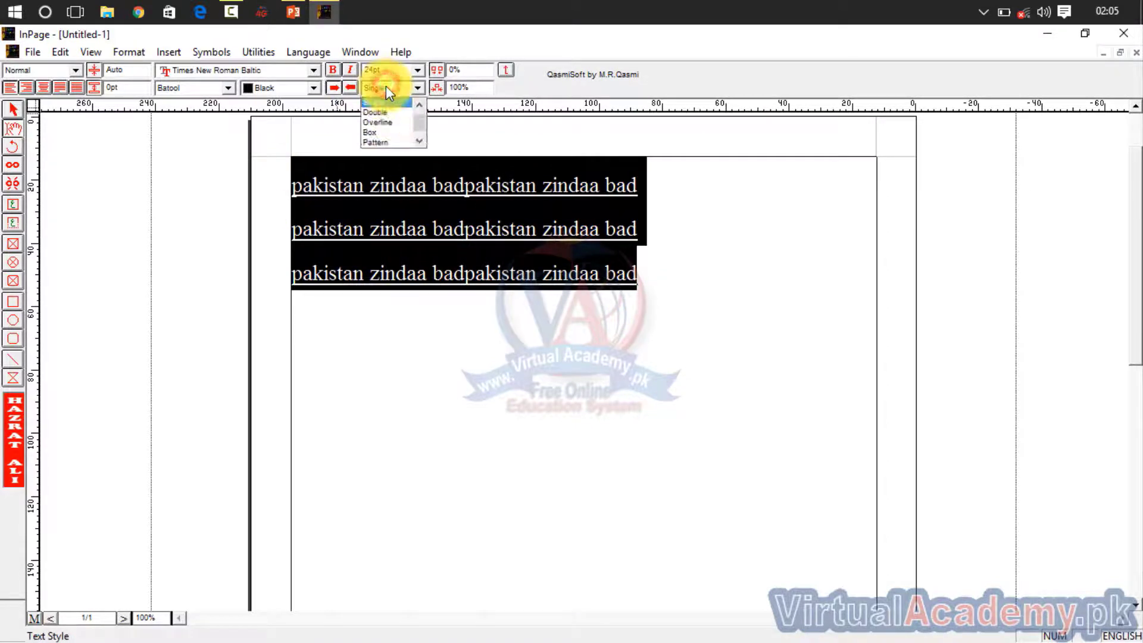
left_click(379, 114)
left_click(377, 89)
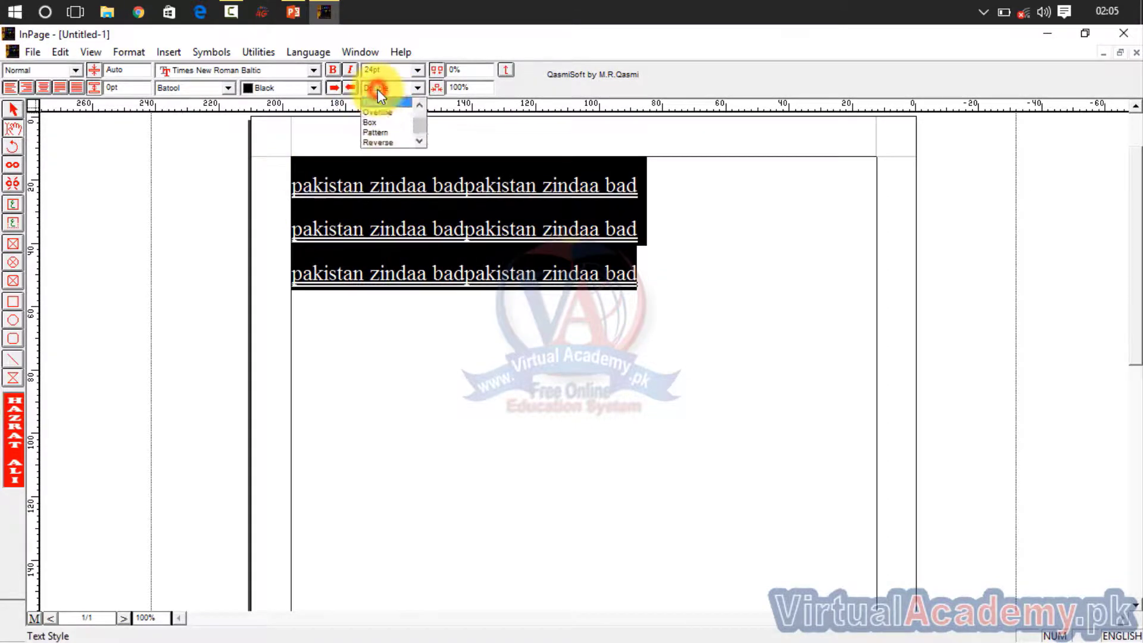
left_click(377, 122)
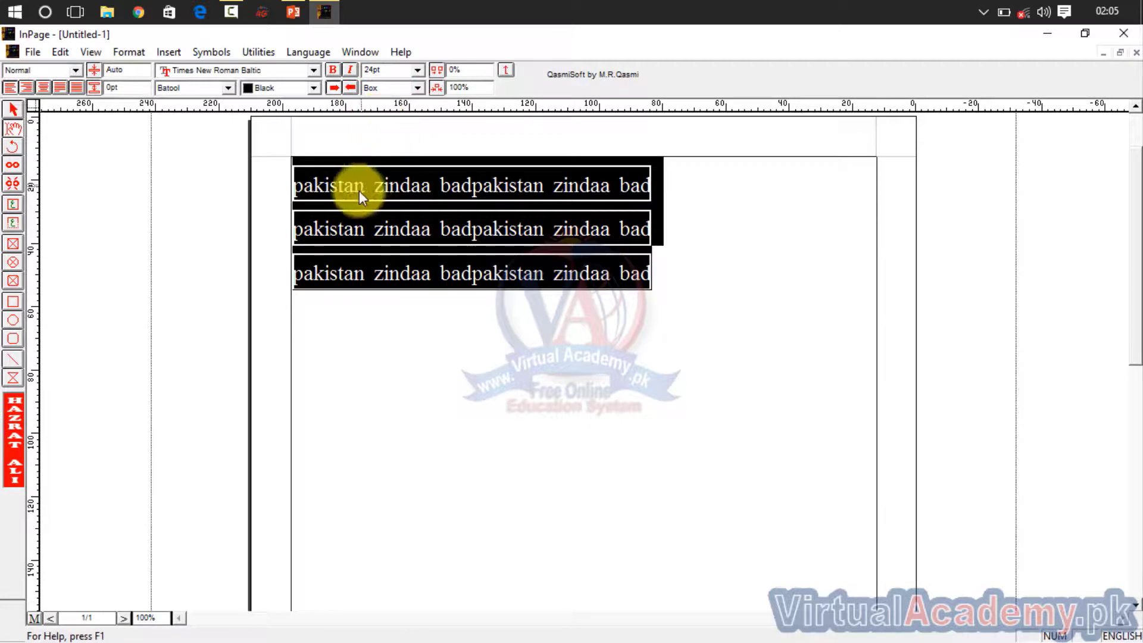
left_click(564, 305)
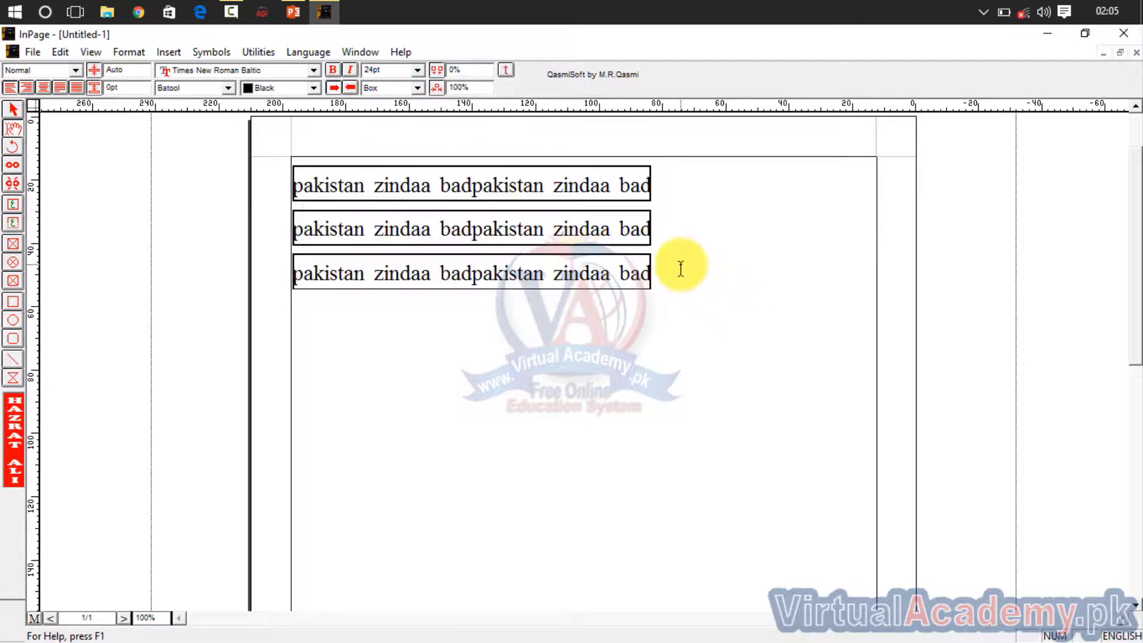
Select the three boxed lines and try the Pattern text style on them
left_click_drag(681, 265, 286, 184)
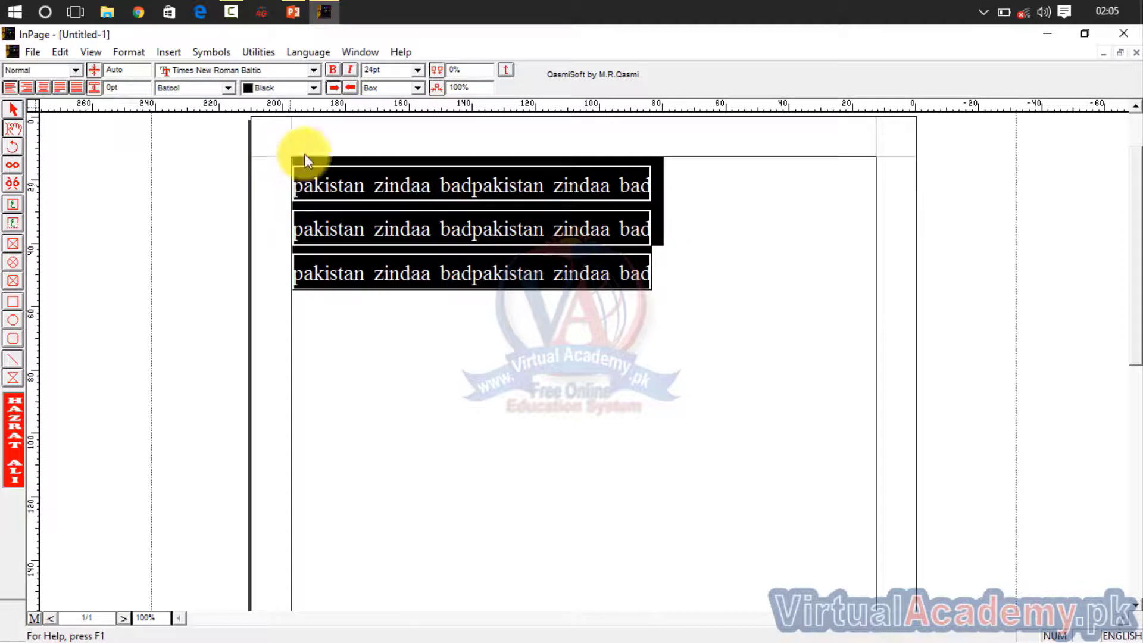
left_click(381, 89)
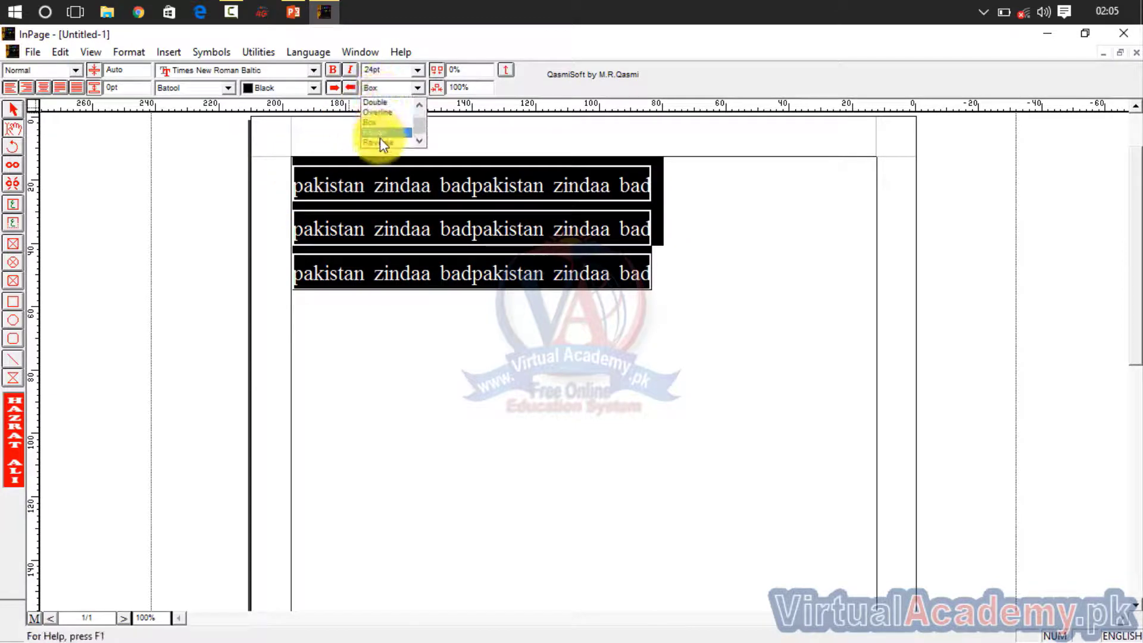
left_click(380, 134)
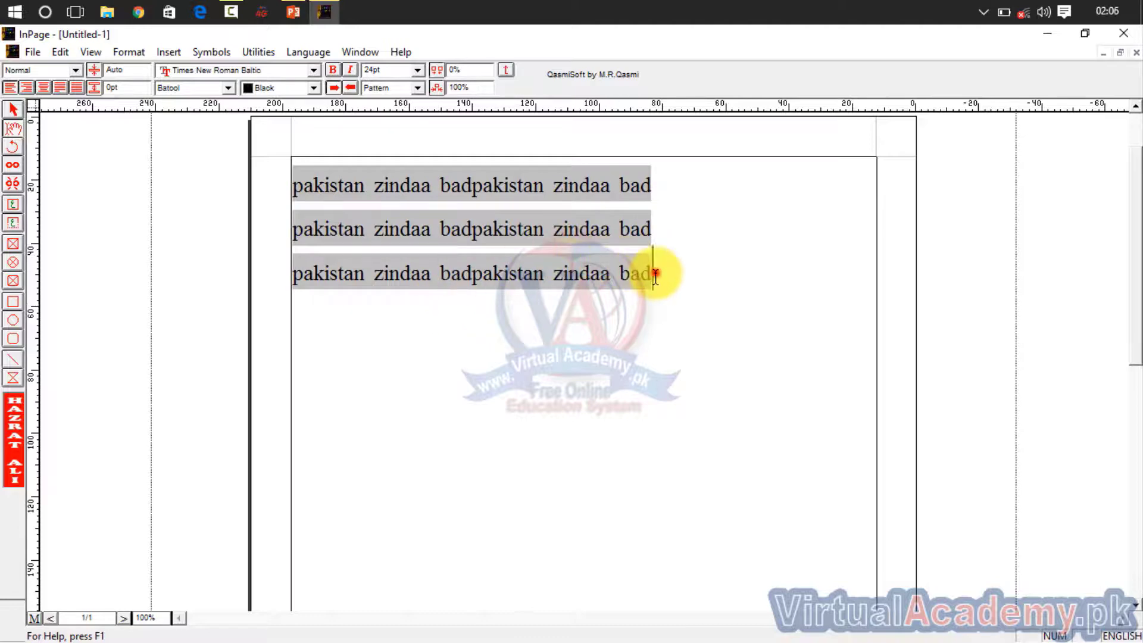
Set the text style of all three lines back to None
left_click_drag(655, 274, 255, 184)
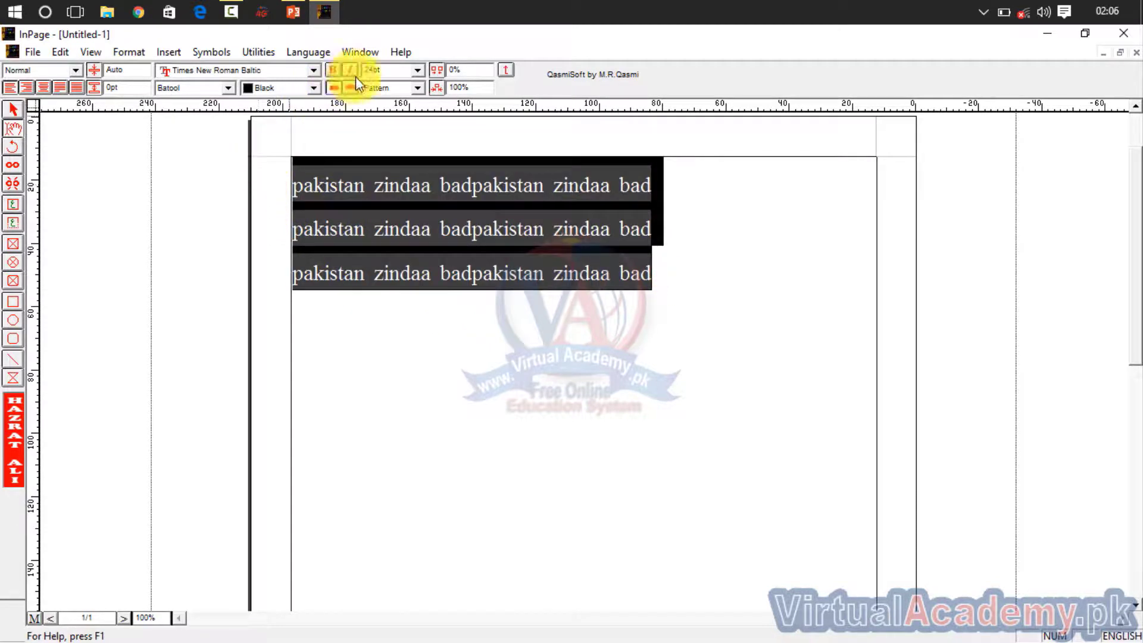
left_click(376, 85)
left_click_drag(421, 130, 425, 112)
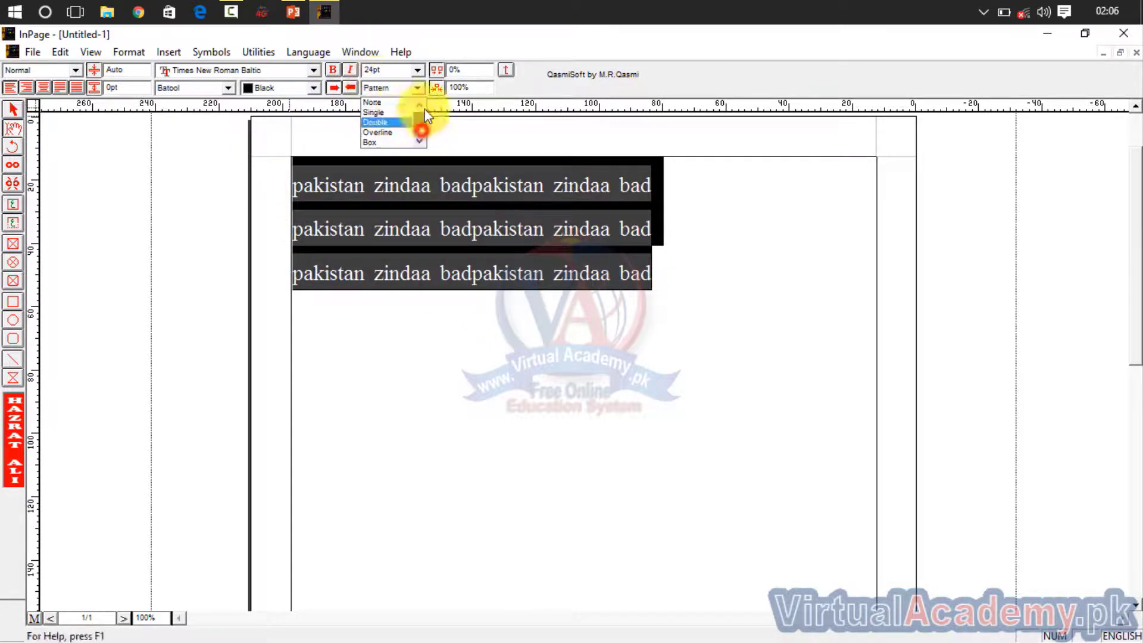
left_click(388, 102)
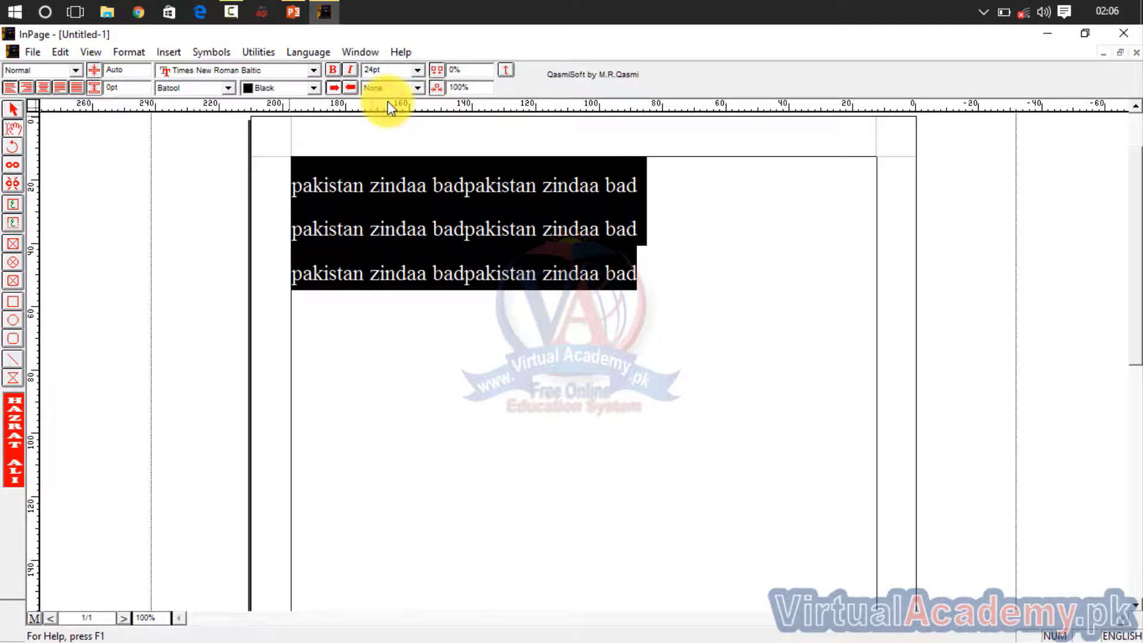
left_click(387, 102)
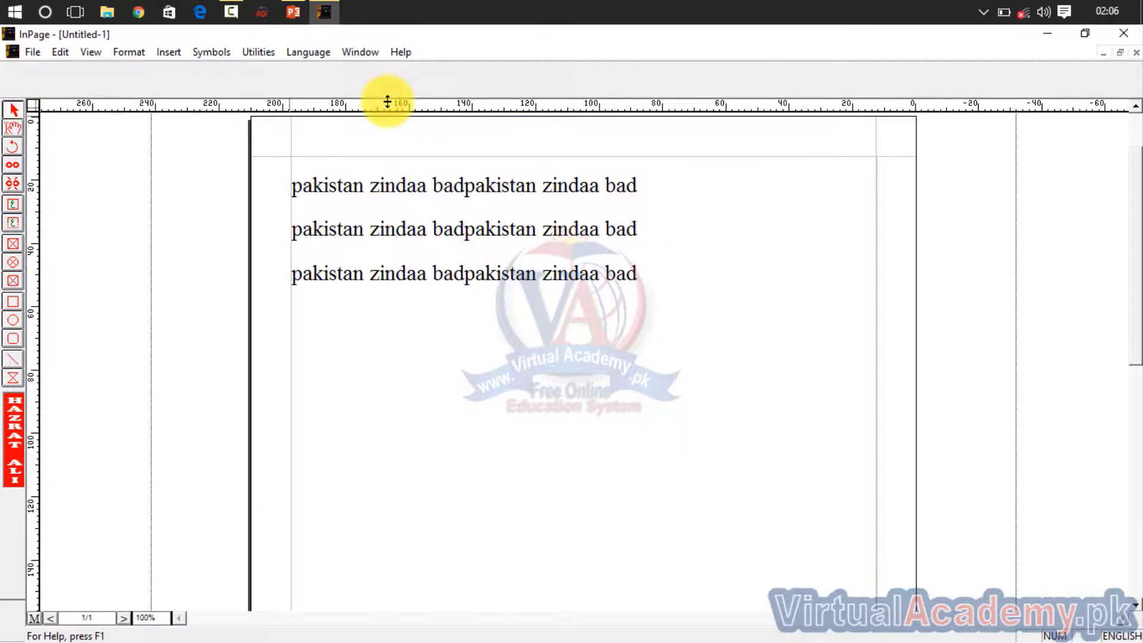
Return to text editing and place the cursor at the end of the third line
left_click(486, 336)
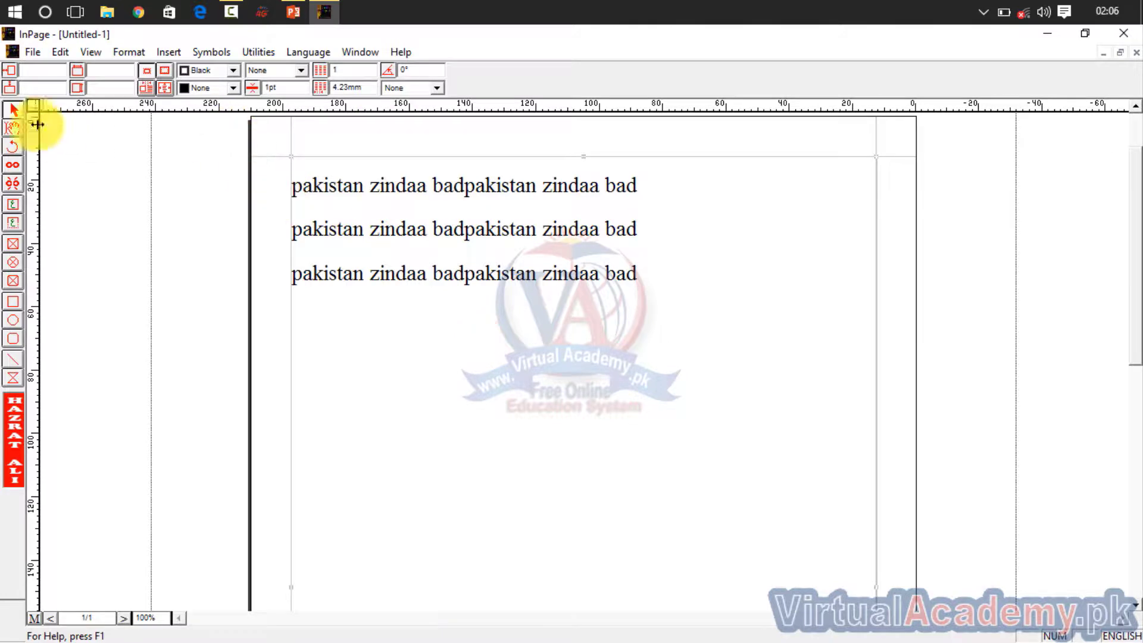
left_click(13, 128)
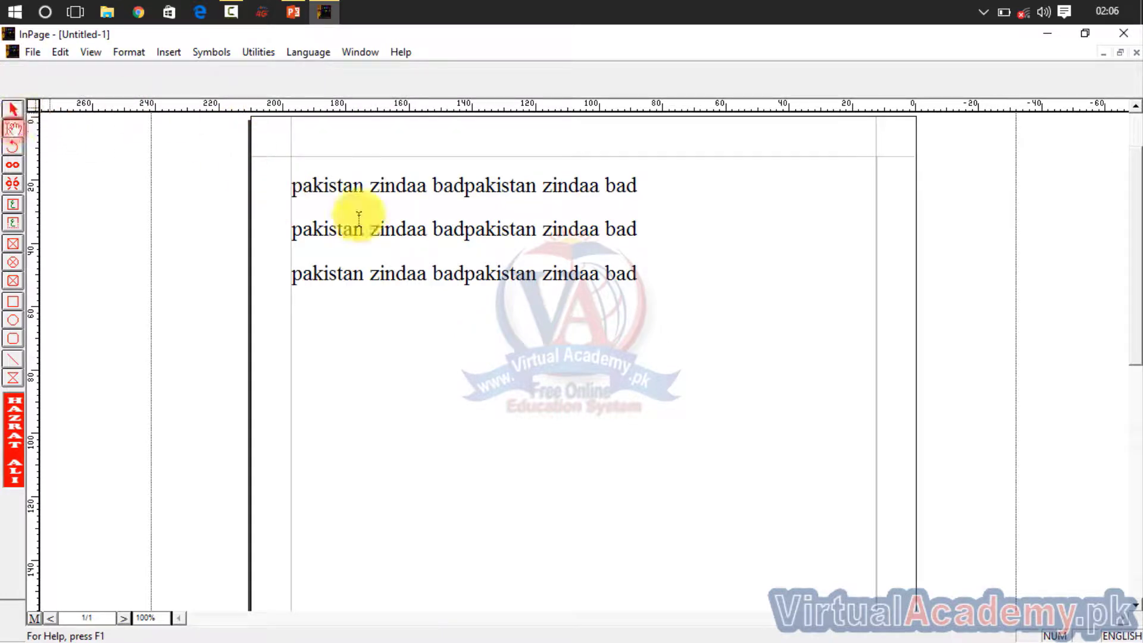
left_click(407, 229)
left_click(642, 271)
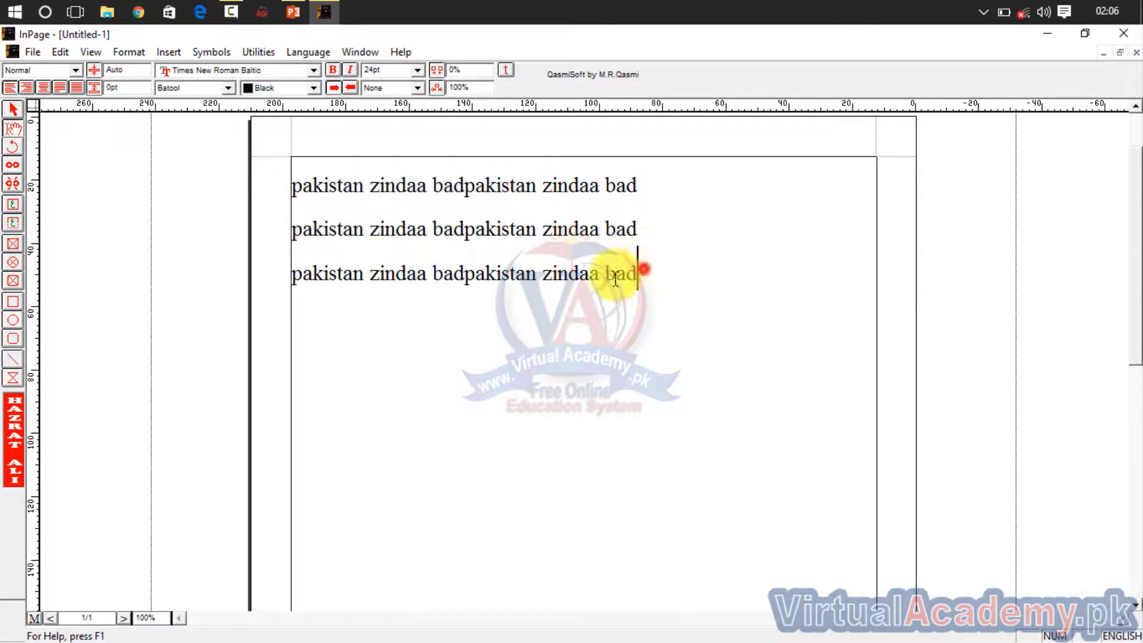
Select all three lines and try a character spacing of 10% on them
left_click_drag(637, 275, 288, 186)
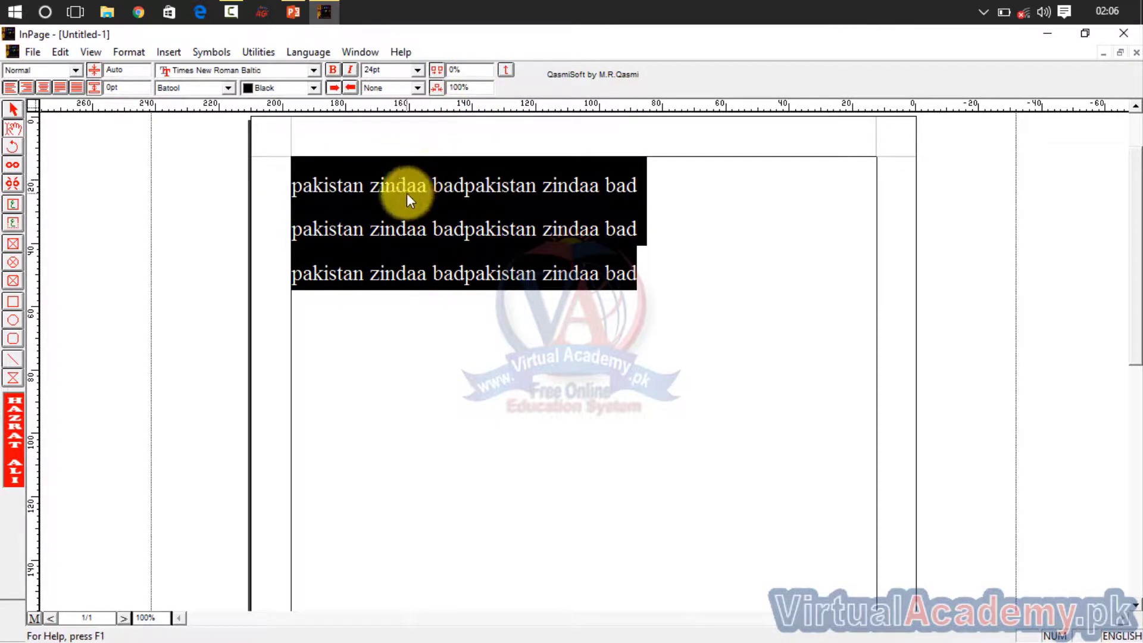
left_click(468, 73)
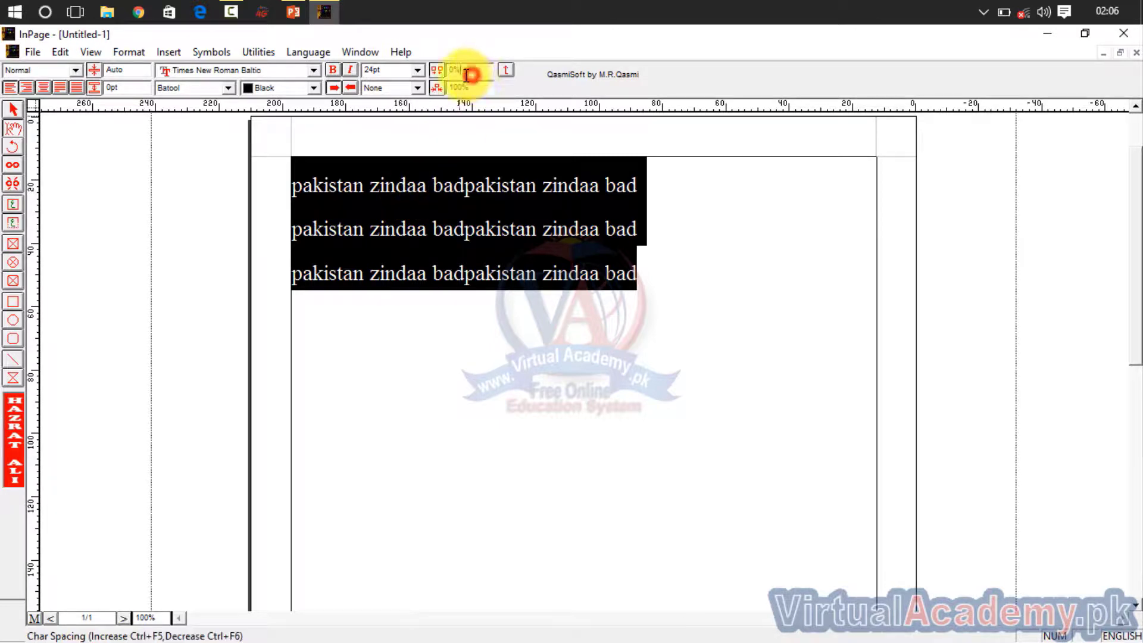
type("10")
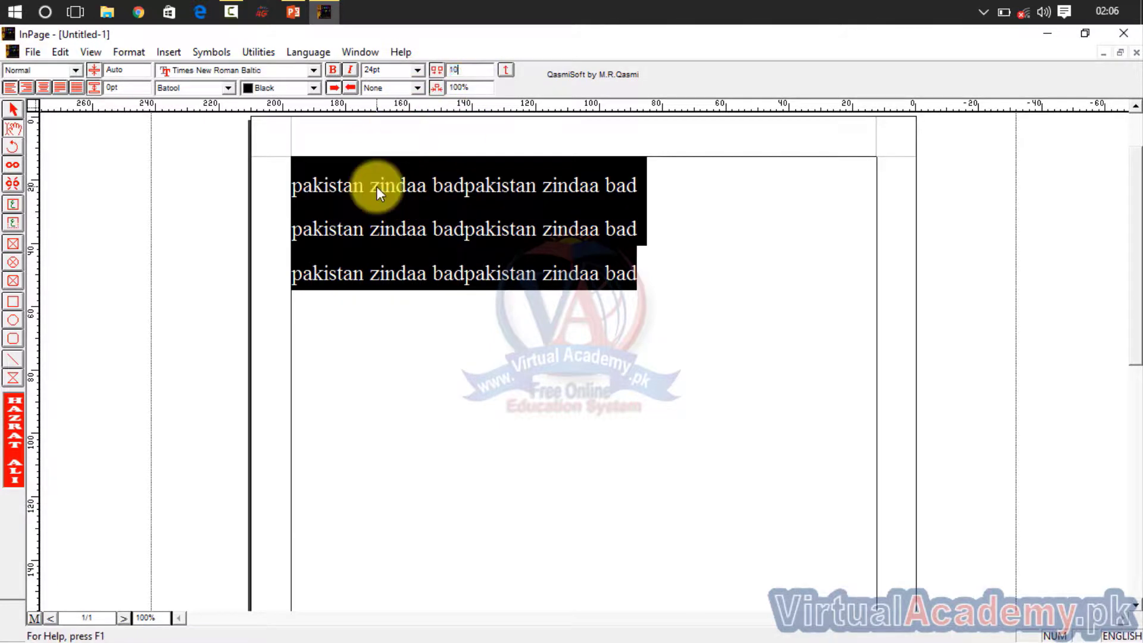
key("Return")
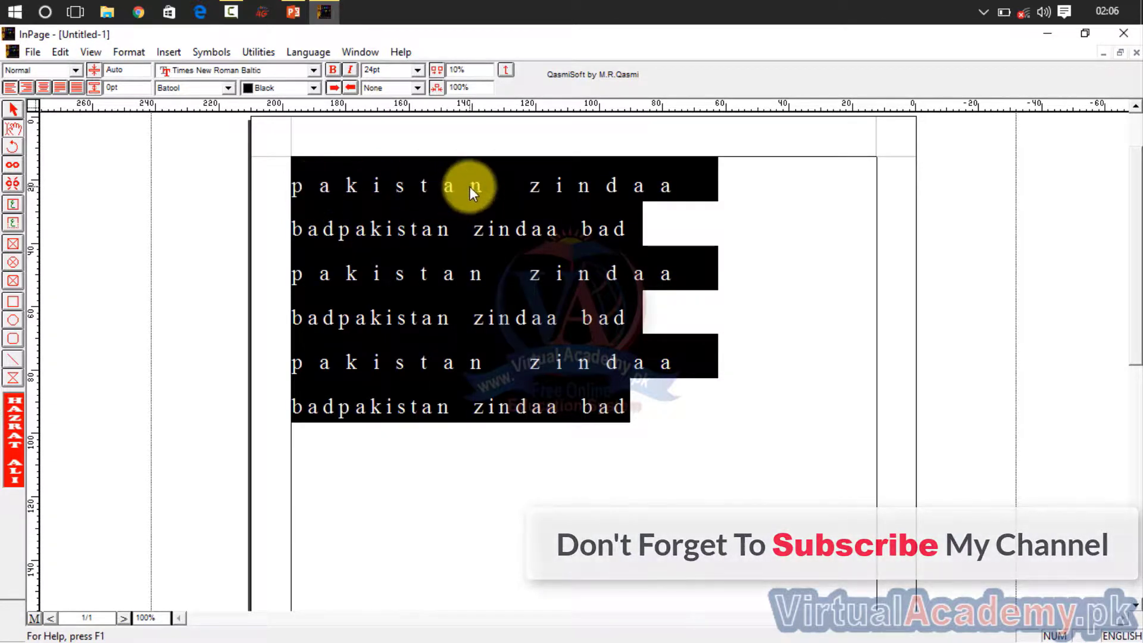
Set the character spacing of the selected lines back to 0%
left_click(471, 69)
type("0")
key("Return")
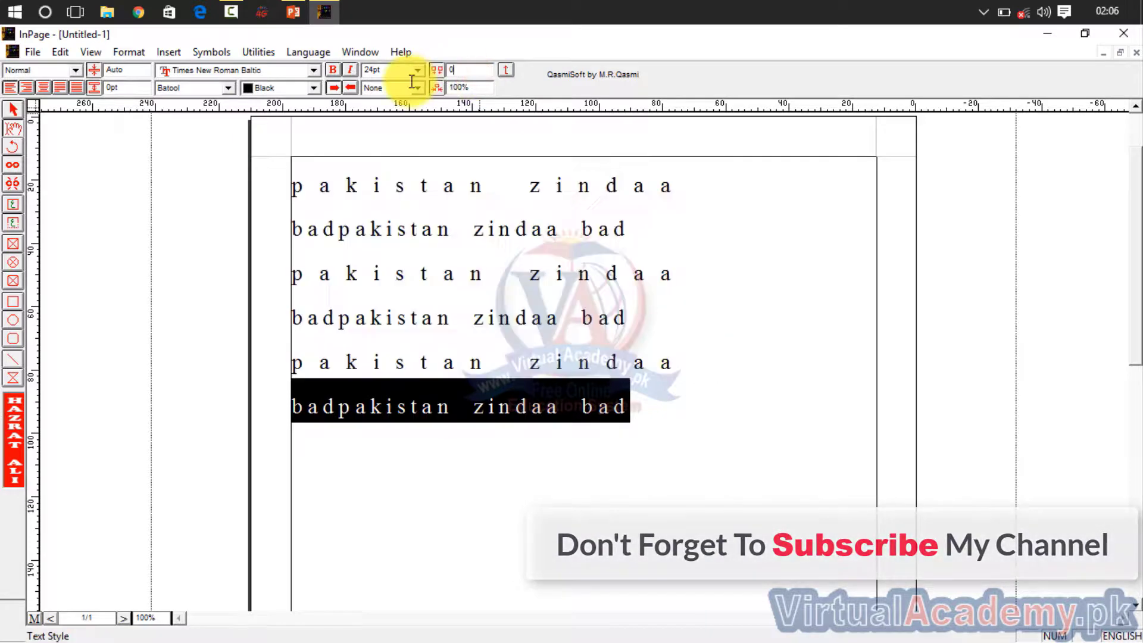
Open the character scaling value of the selected lines for editing
left_click(471, 88)
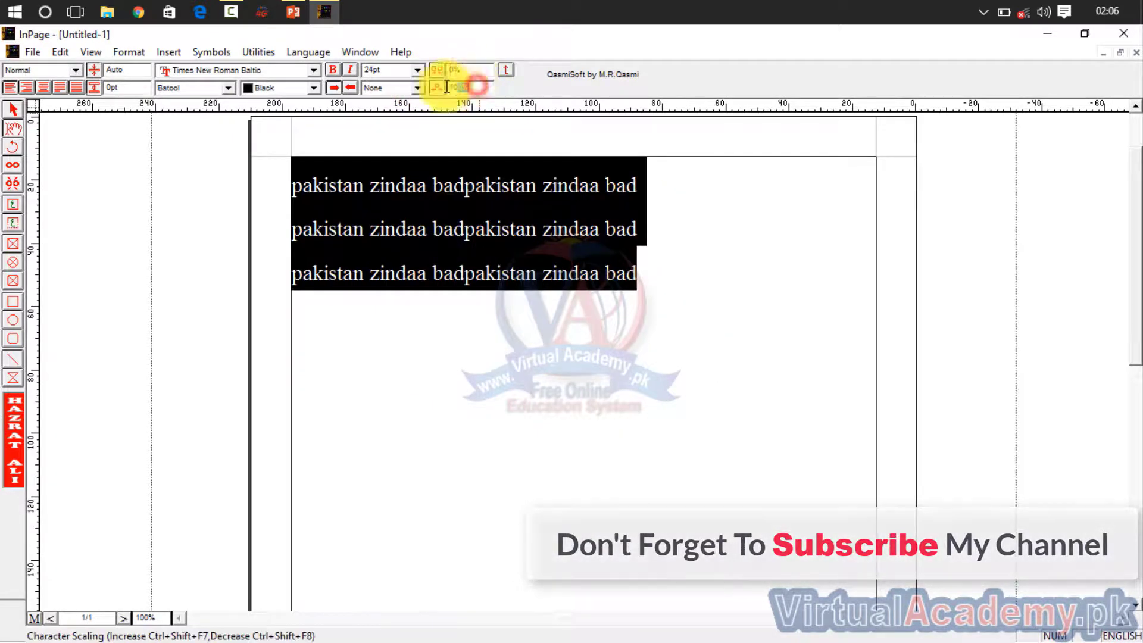